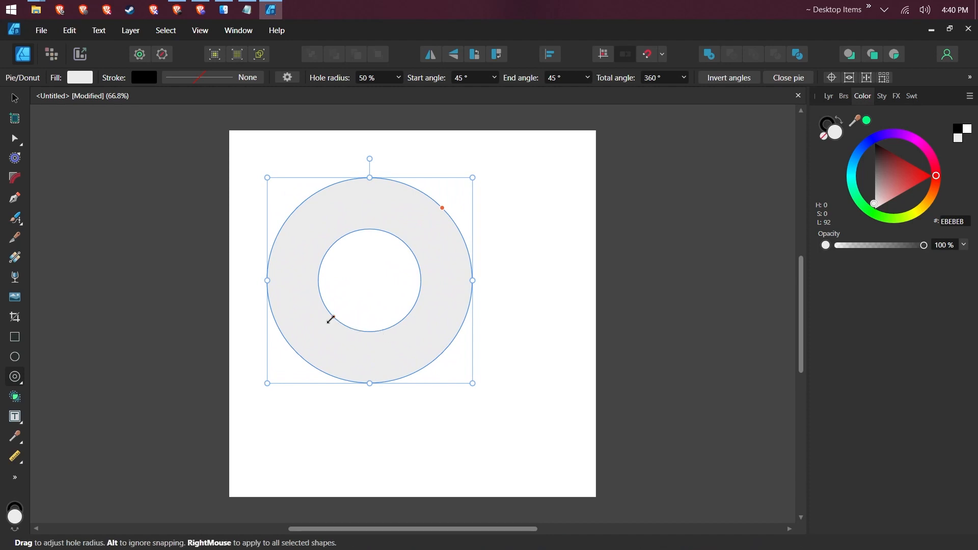
Thin the donut to an 82% hole radius and duplicate it into three overlapping rings, two above and one centred below.
left_click_drag(331, 316, 313, 341)
key("v")
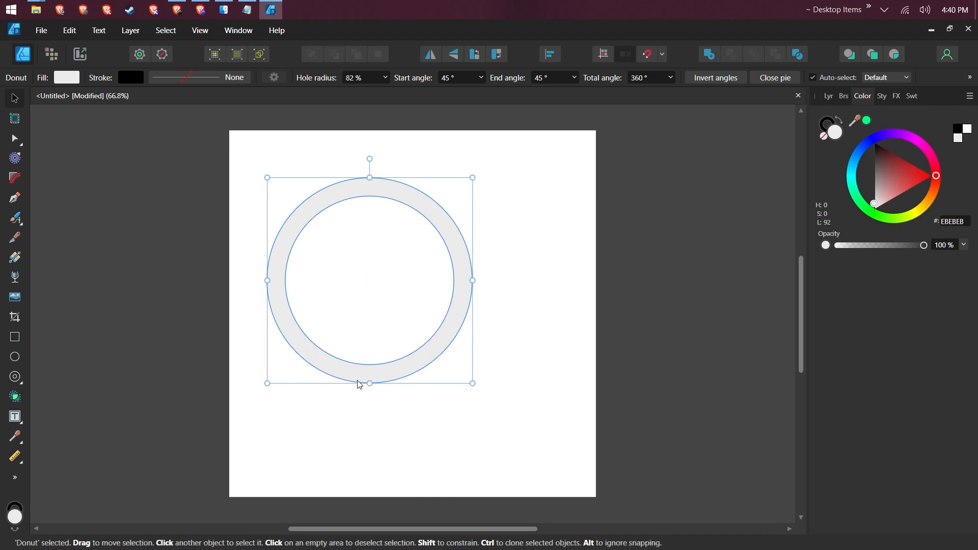
left_click_drag(359, 385, 456, 347)
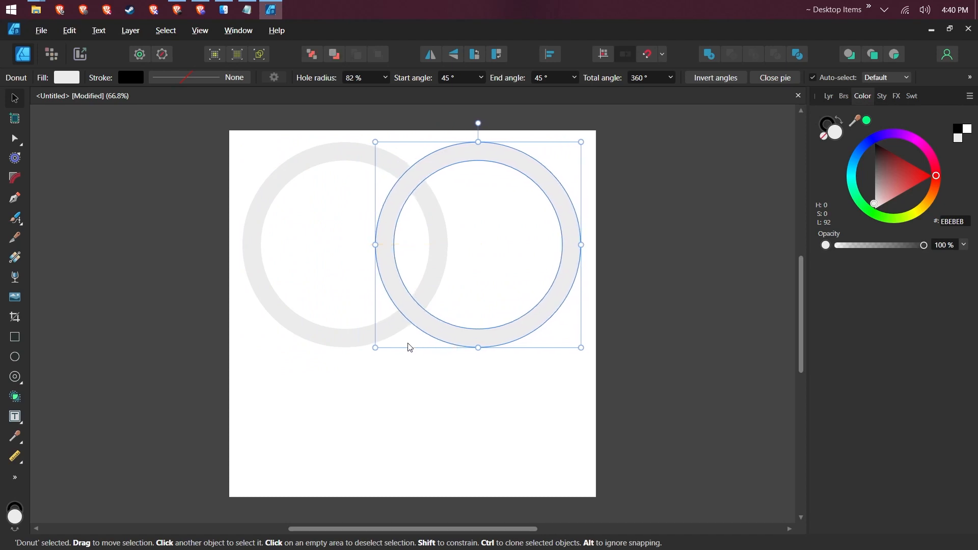
left_click_drag(410, 317, 408, 460)
left_click_drag(569, 381, 503, 352)
left_click(559, 349)
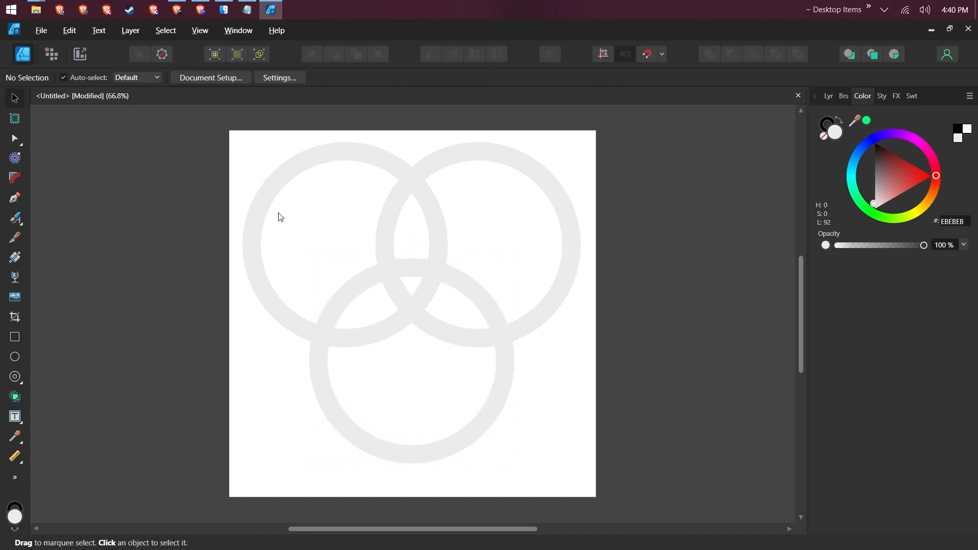
Group the three rings and move the group slightly down on the page.
left_click_drag(238, 137, 653, 476)
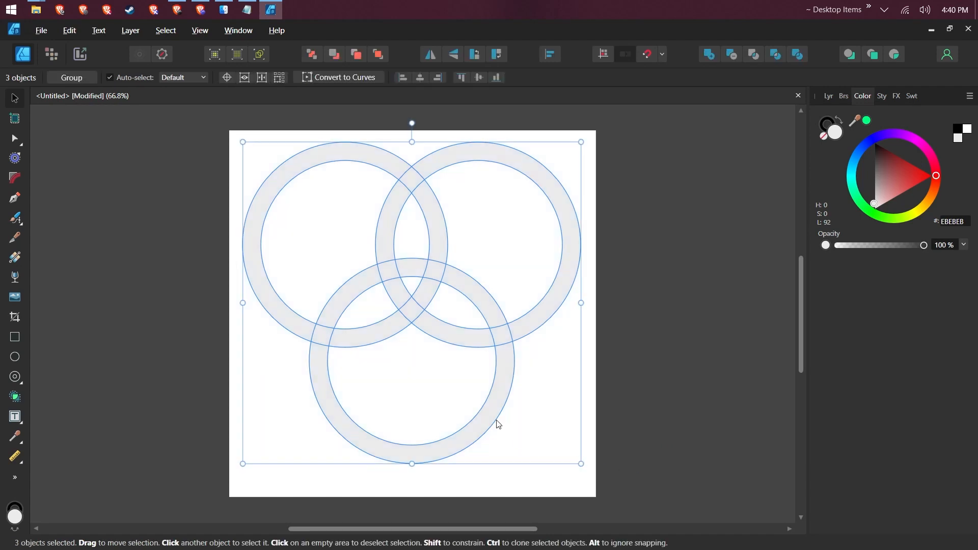
key("ctrl+g")
left_click_drag(492, 425, 495, 431)
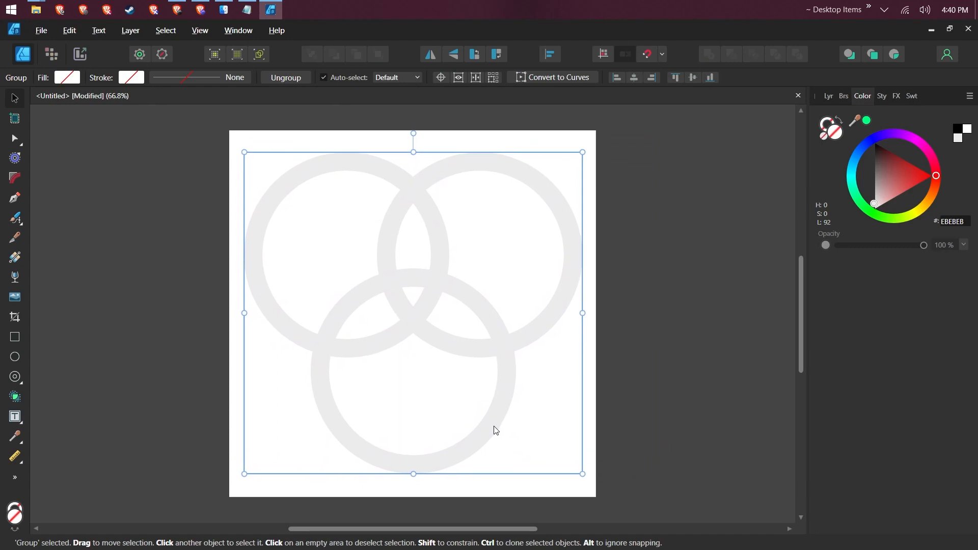
Move only the bottom ring inside the group slightly straight down.
left_click(544, 413)
left_click(501, 379)
double_click(504, 377)
left_click_drag(503, 373, 504, 382)
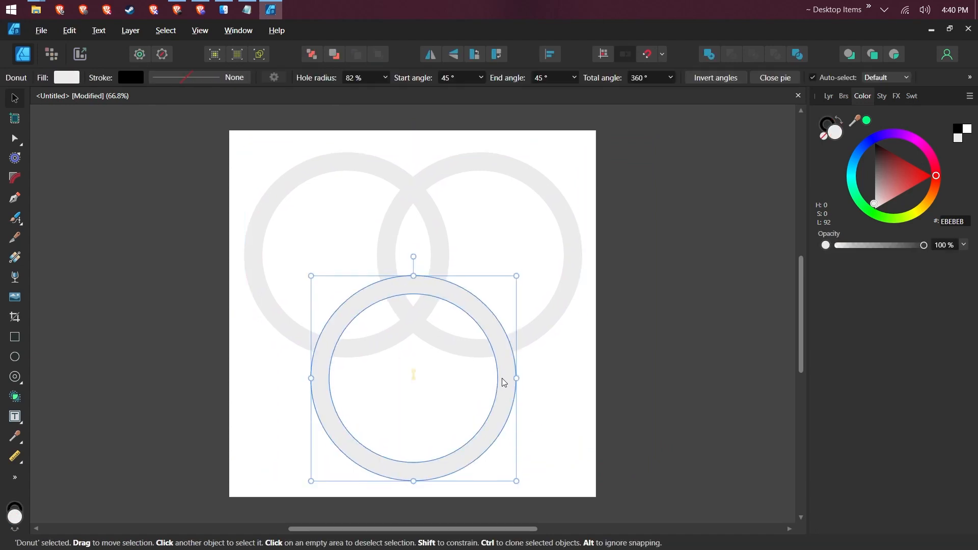
left_click(591, 383)
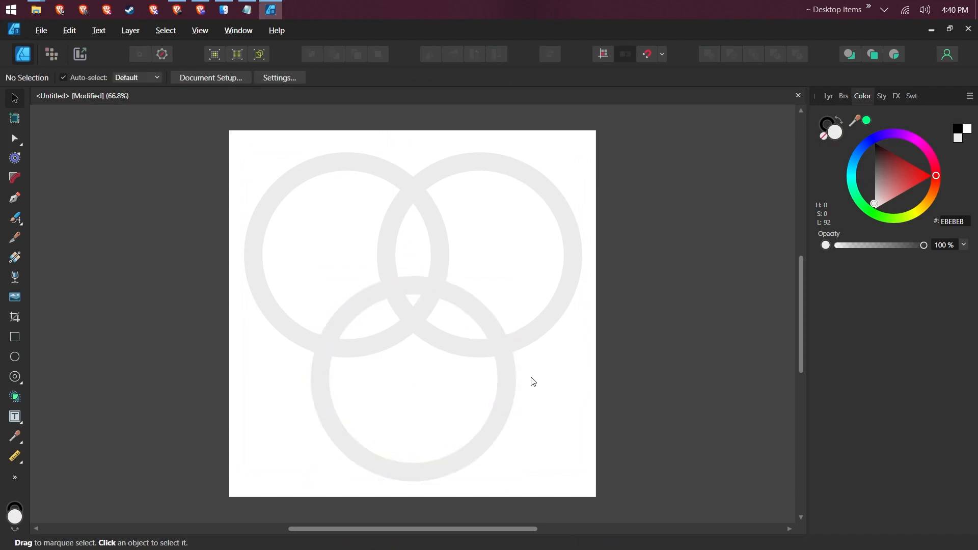
Duplicate the bottom ring inside the group and place the copy over the middle of the three rings.
left_click(328, 354)
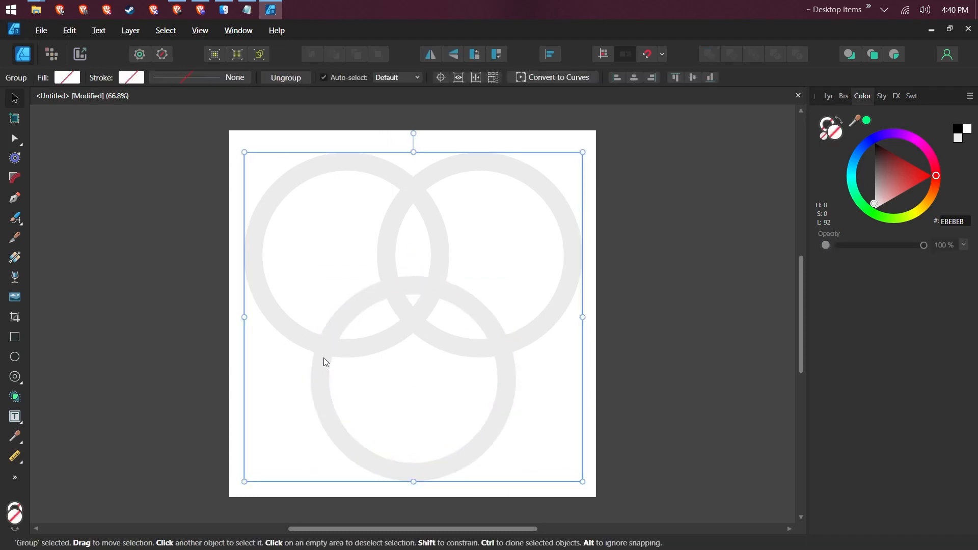
double_click(326, 362)
left_click(275, 375)
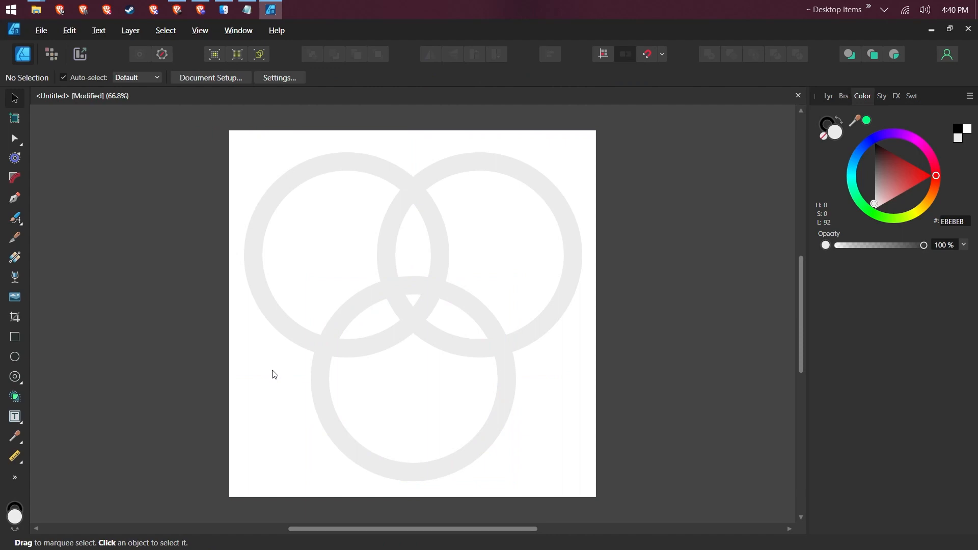
left_click(321, 391)
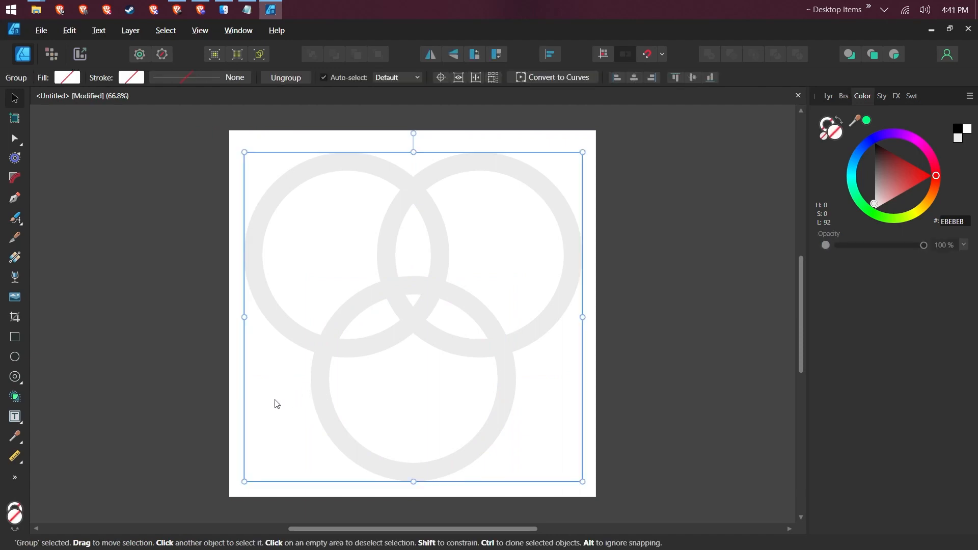
double_click(339, 387)
left_click_drag(323, 397, 322, 329)
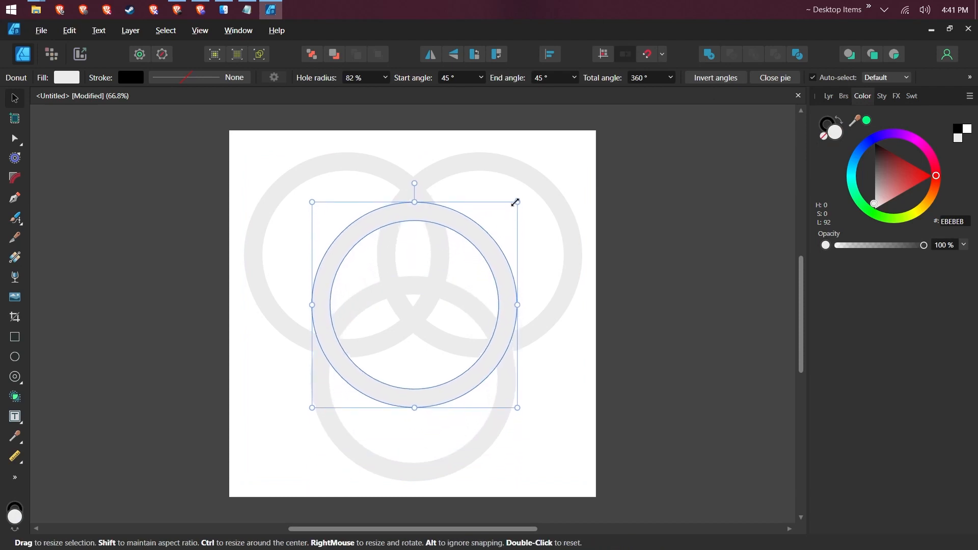
Scale the duplicated ring down proportionally and centre it over the overlap of the three large rings.
left_click_drag(518, 202, 460, 244)
left_click_drag(452, 294, 473, 264)
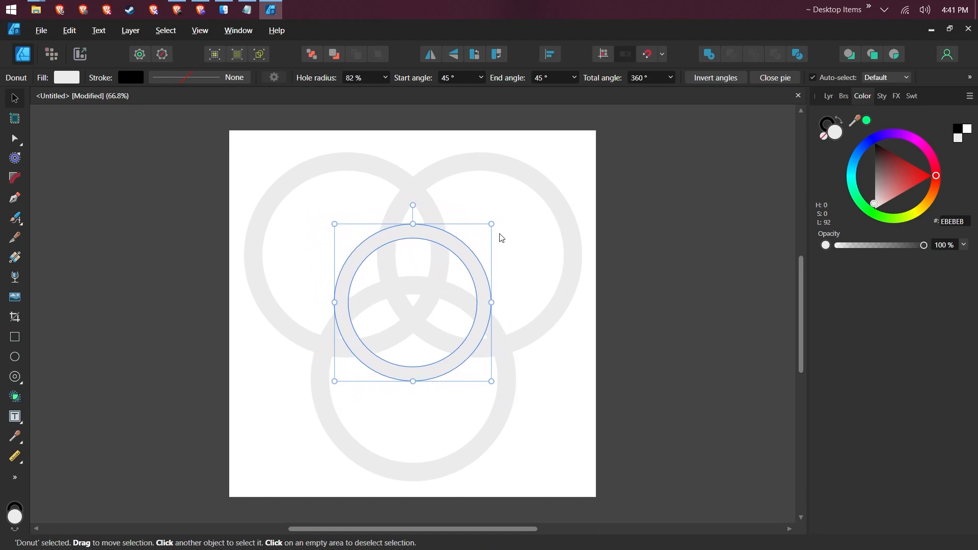
left_click_drag(490, 225, 487, 228)
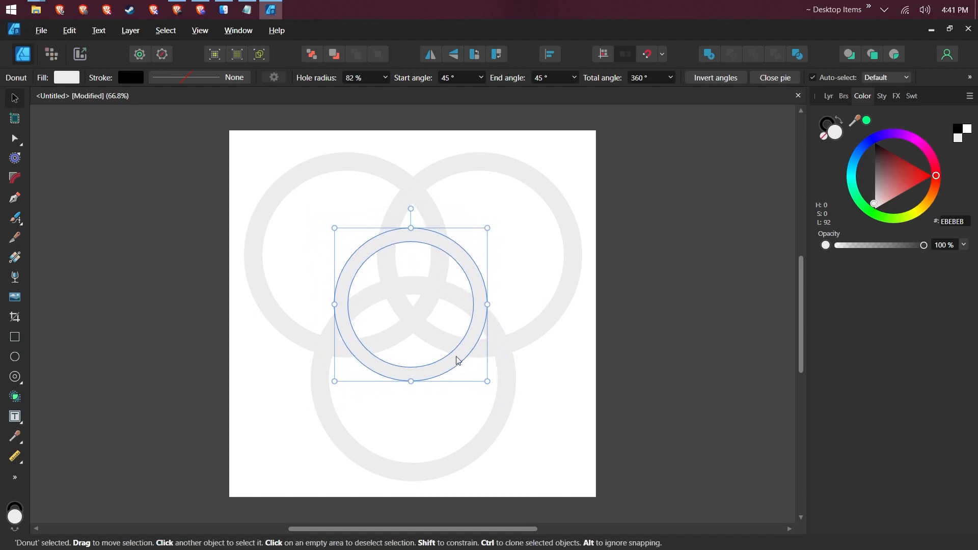
left_click_drag(456, 358, 457, 345)
key("Right")
key("Down")
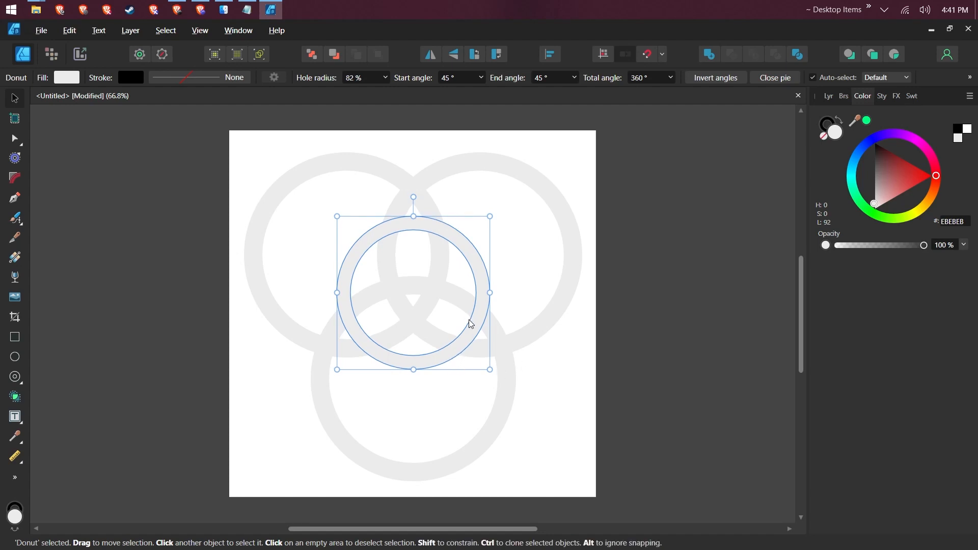
Set the small centre ring's hole radius to 79% and nudge the ring slightly up.
key("a")
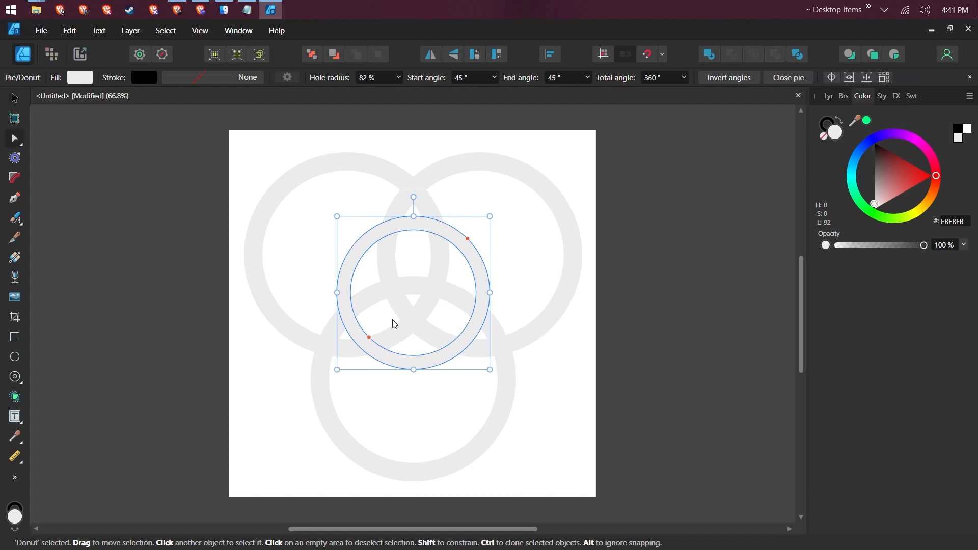
left_click_drag(368, 338, 371, 335)
left_click(563, 391)
key("v")
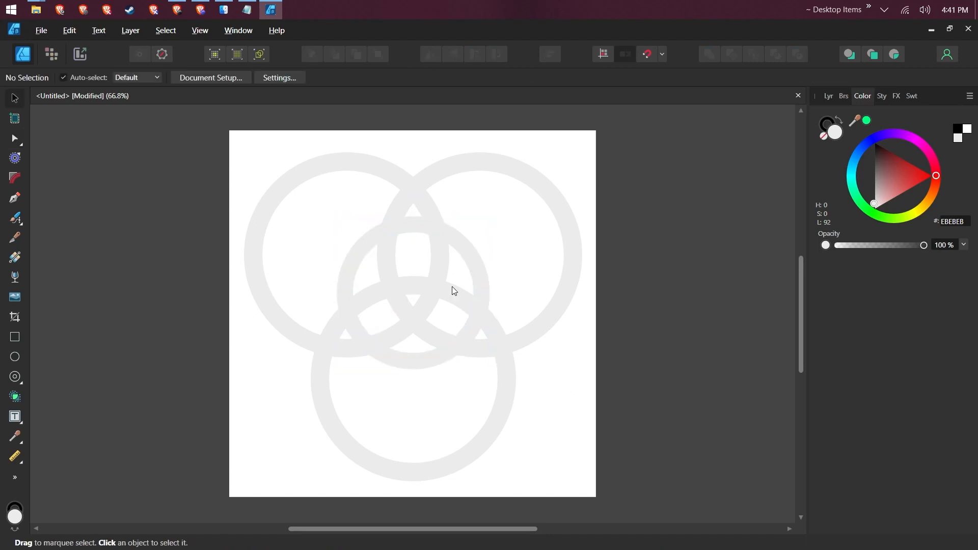
left_click(472, 257)
left_click_drag(479, 253, 478, 250)
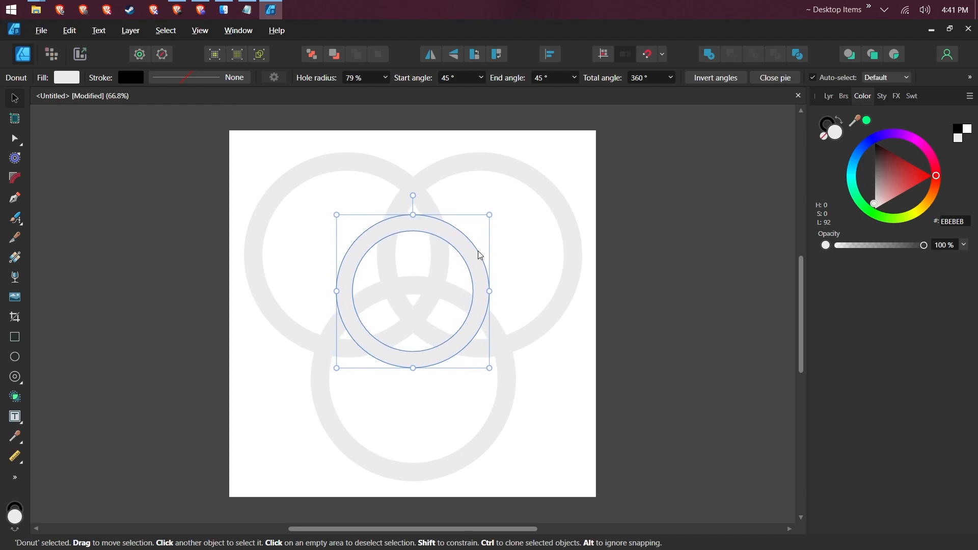
left_click(515, 260)
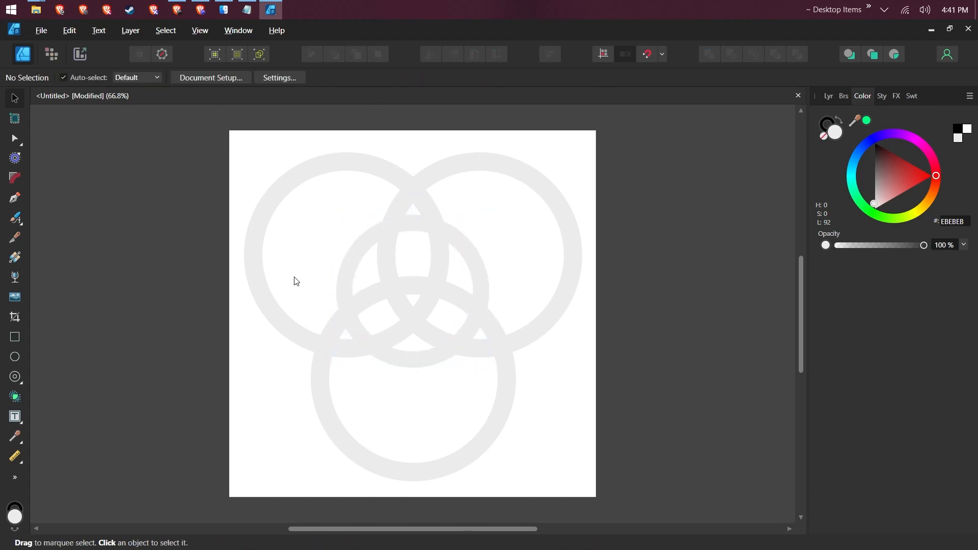
Group all the rings and delete the three large rings' outer arcs with the Shape Builder, leaving the knot.
key("ctrl+a")
key("ctrl+g")
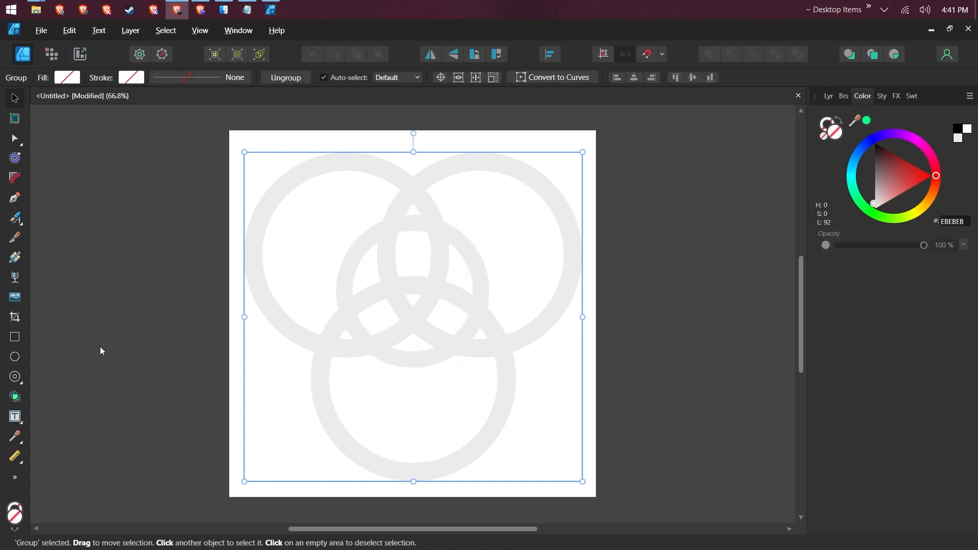
left_click(16, 397)
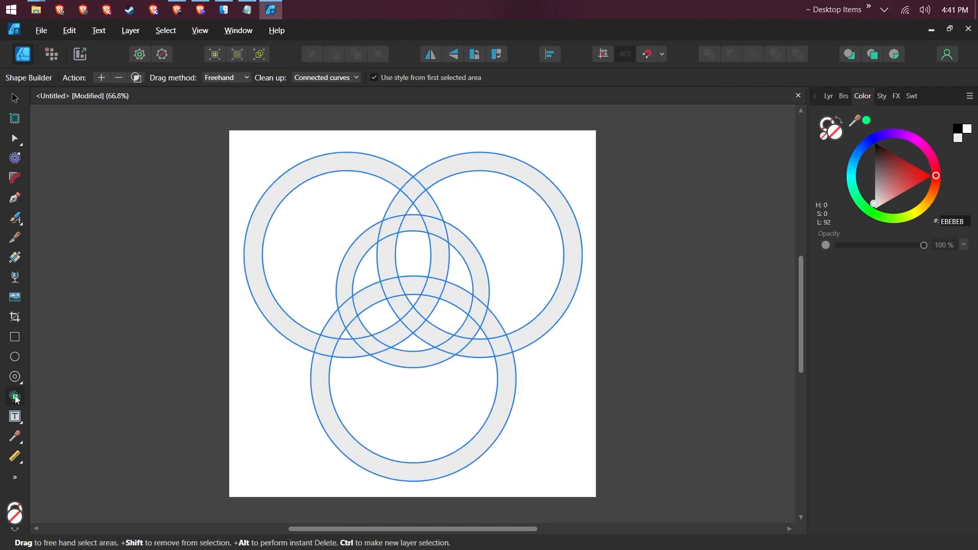
left_click(300, 341)
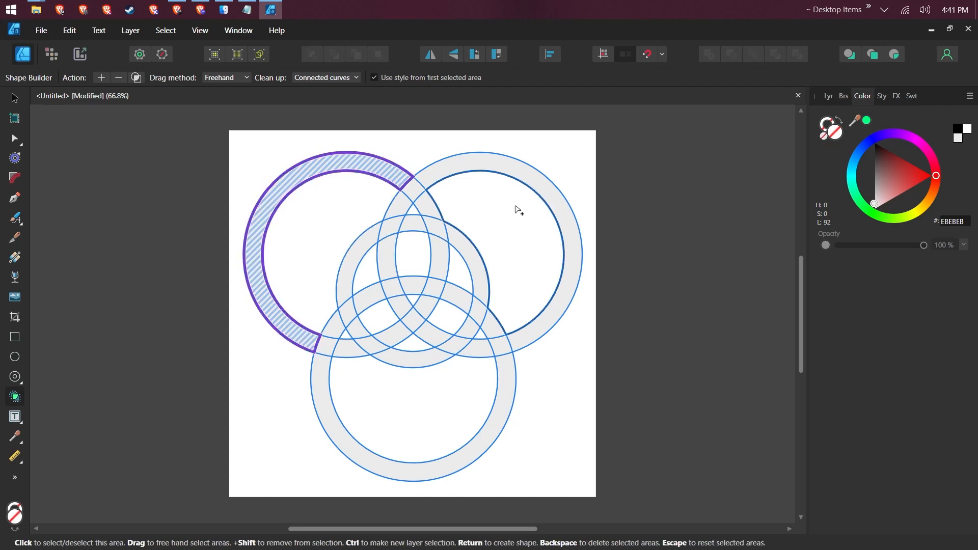
left_click(528, 175)
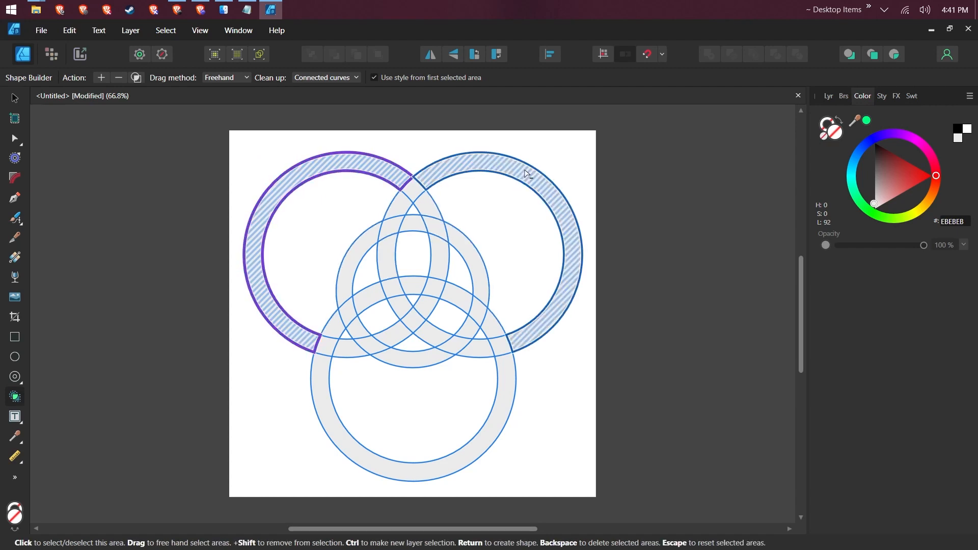
left_click(487, 443)
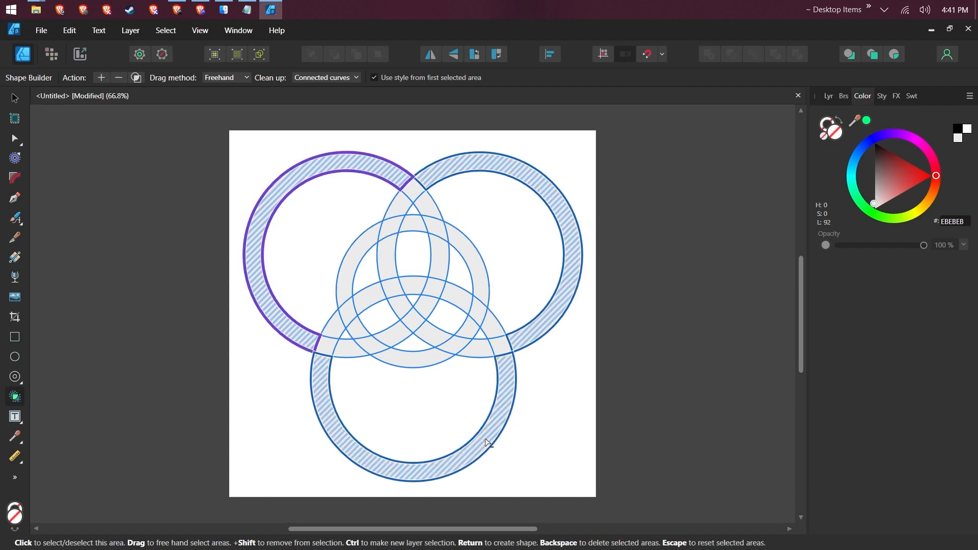
key("BackSpace")
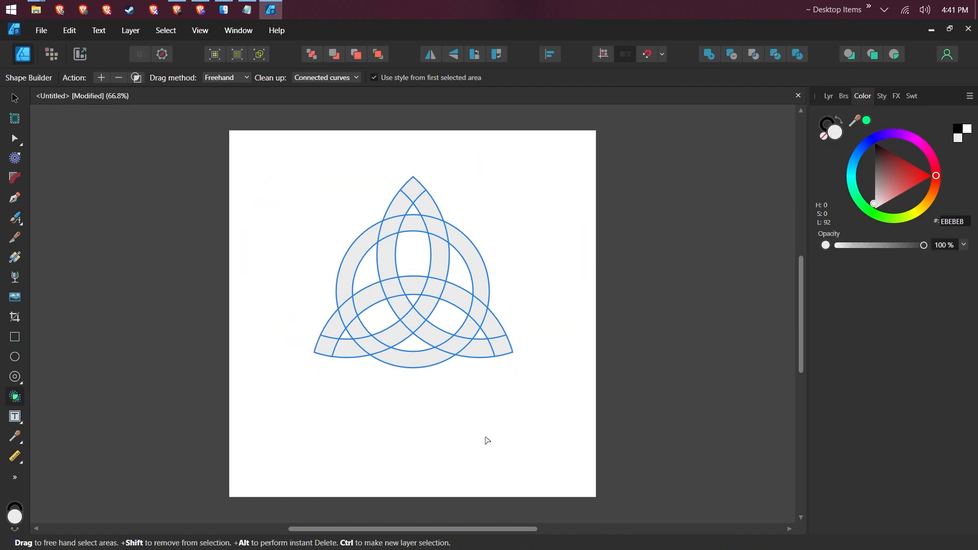
Scale the knot group up to nearly fill the page and centre it on the artboard.
key("v")
left_click(382, 406)
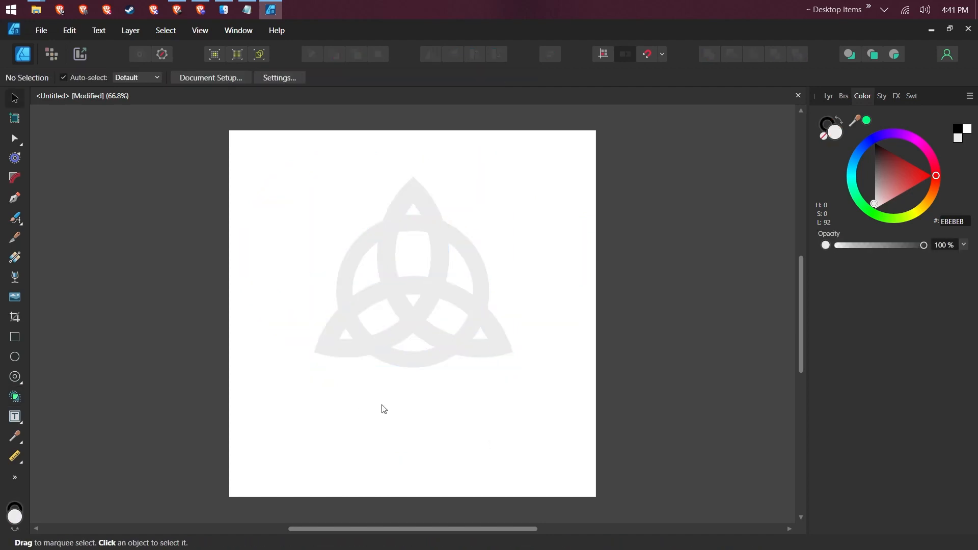
left_click(345, 251)
left_click_drag(313, 368, 245, 426)
left_click_drag(512, 423, 497, 410)
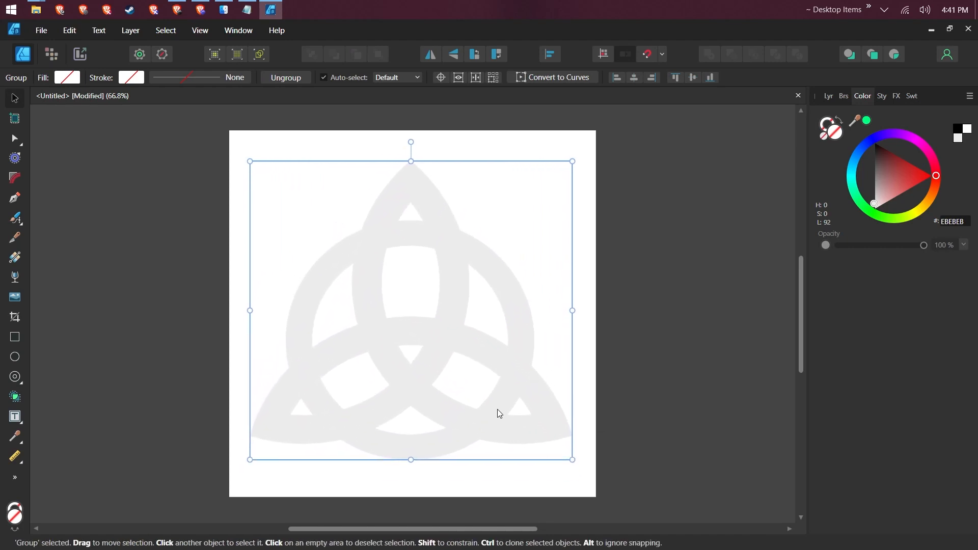
left_click(628, 387)
With the Shape Builder, merge the top loop's left strand, tip and upper-right segment into one shape passing over the circle.
left_click(369, 320)
left_click(15, 397)
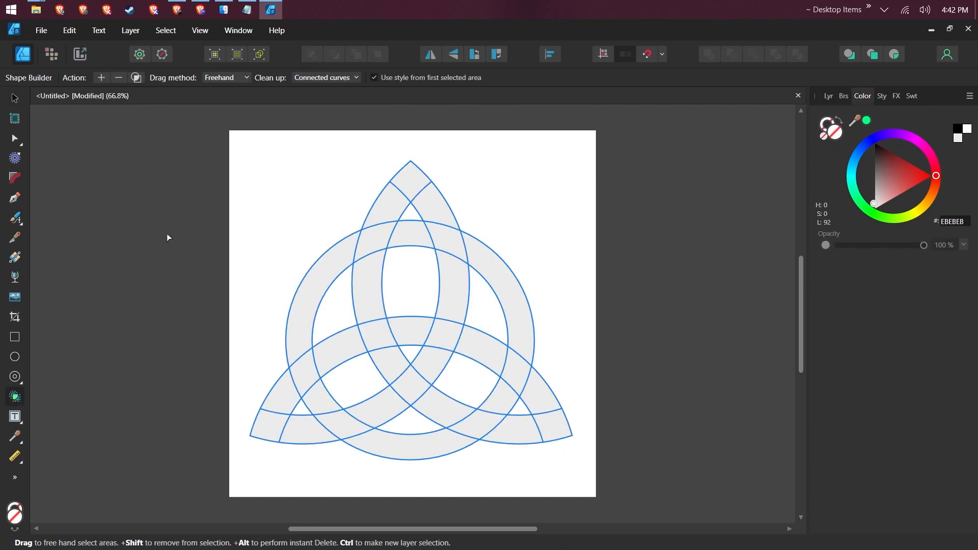
mouse_move(346, 178)
left_mouse_down()
mouse_move(379, 295)
mouse_move(377, 264)
mouse_move(410, 190)
mouse_move(436, 207)
left_mouse_up()
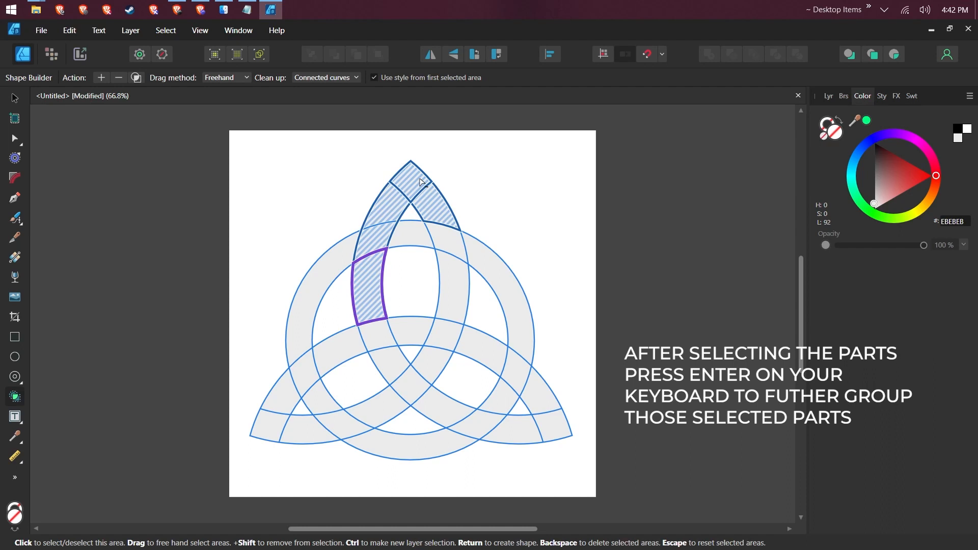
key("Return")
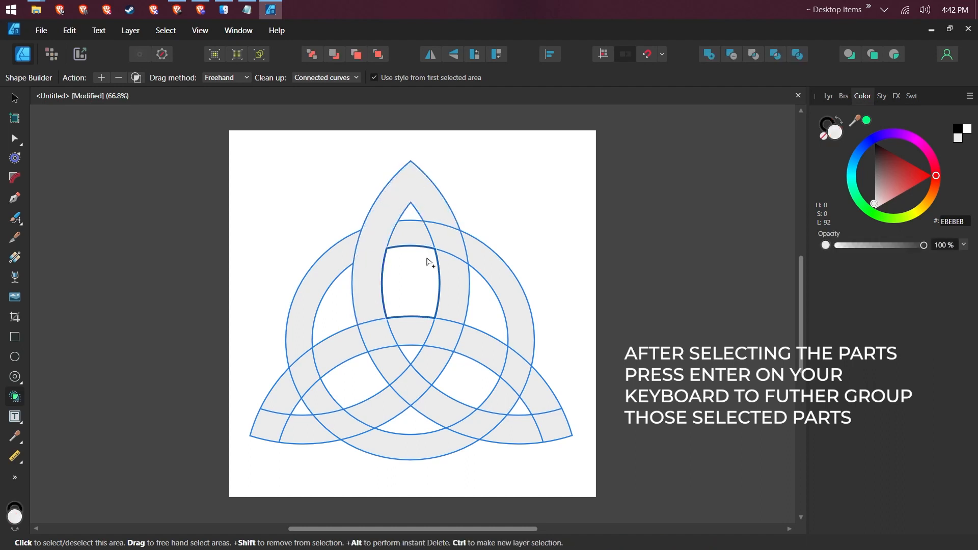
Merge the top loop's right strand down to the centre, and the strand crossing from the centre to the lower right, as separate shapes.
left_click_drag(455, 282, 430, 362)
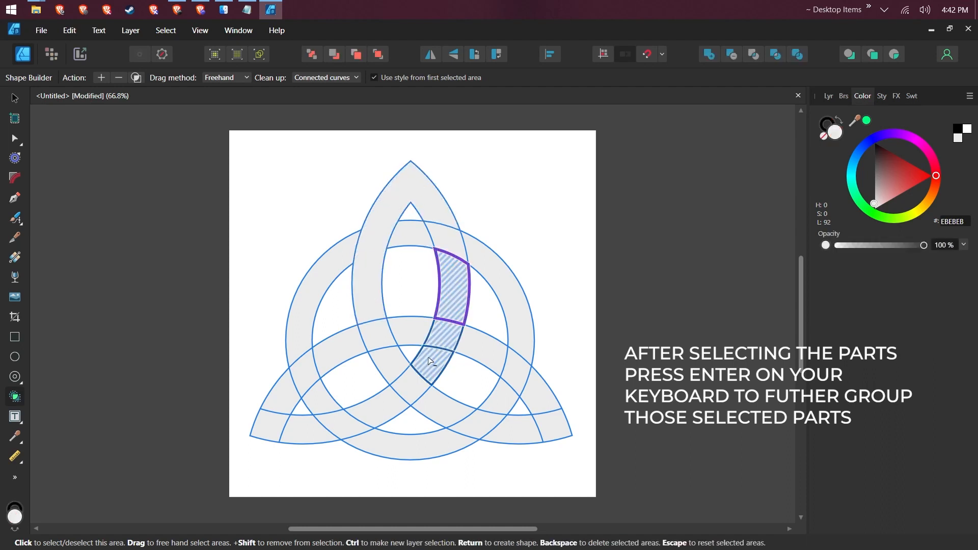
key("Return")
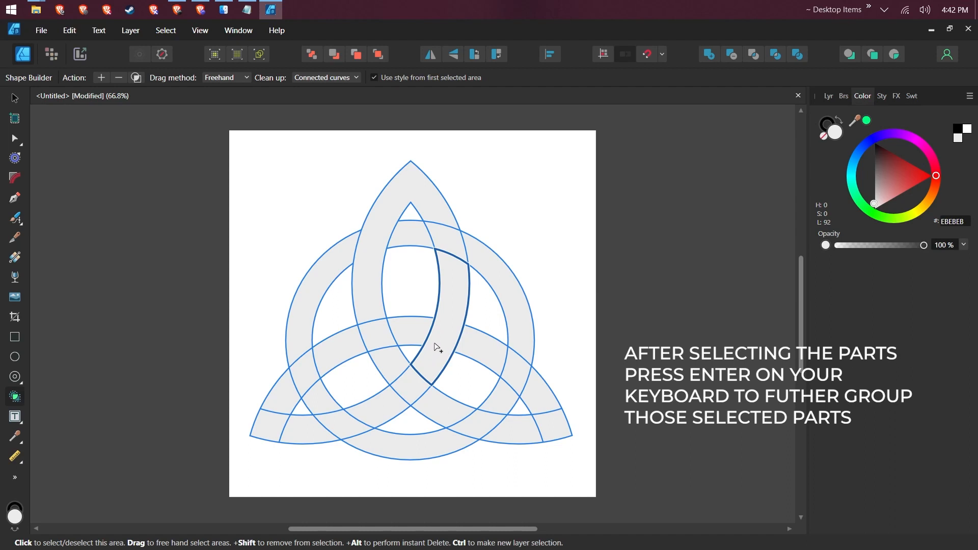
left_click_drag(395, 368, 435, 405)
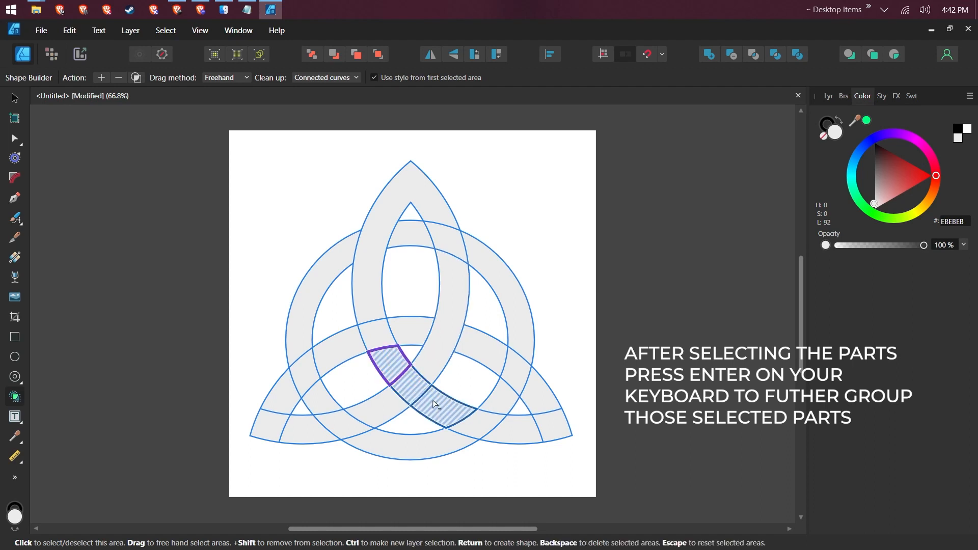
key("Return")
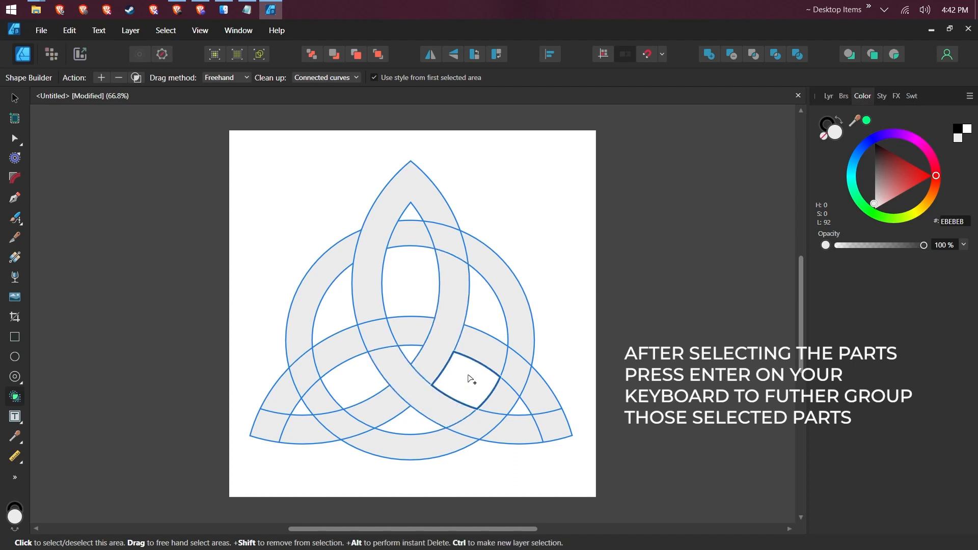
Merge the lower-right loop's segments into one shape running over the circle and around the tip to the circle's outer edge.
mouse_move(478, 350)
left_mouse_down()
mouse_move(549, 414)
mouse_move(520, 433)
left_mouse_up()
key("Return")
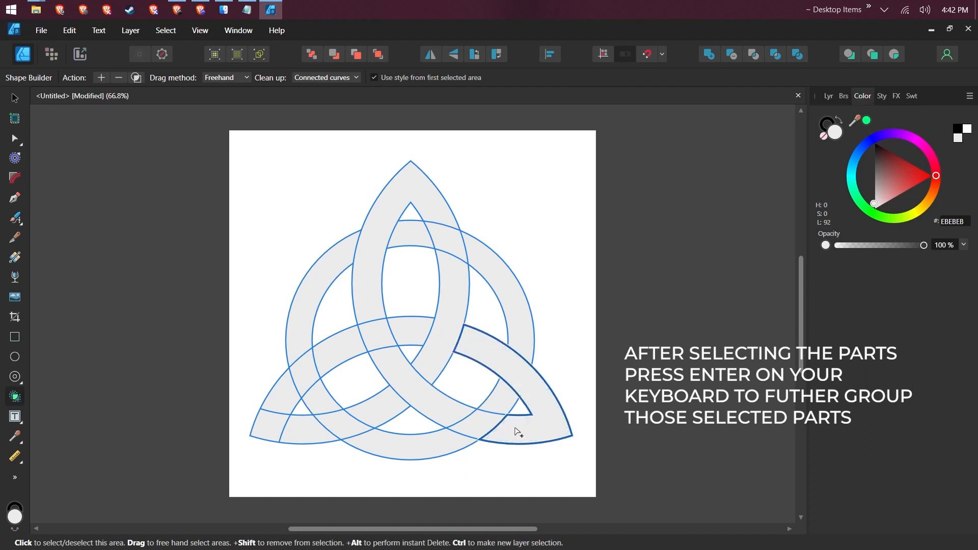
Merge the lower-left loop's tip and lower strand up to the centre, and the circle's left arc over the loop, as separate shapes.
mouse_move(298, 397)
left_mouse_down()
mouse_move(267, 423)
mouse_move(372, 412)
left_mouse_up()
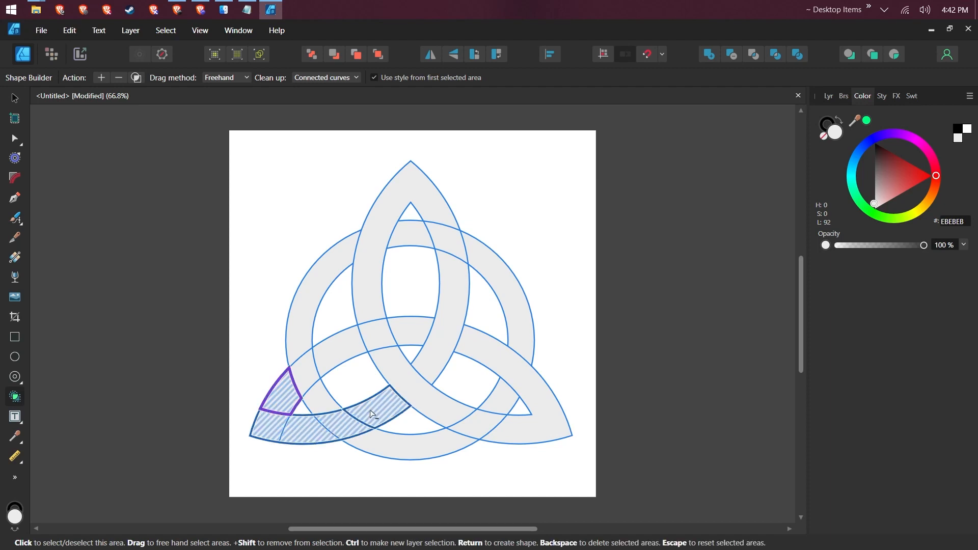
key("Return")
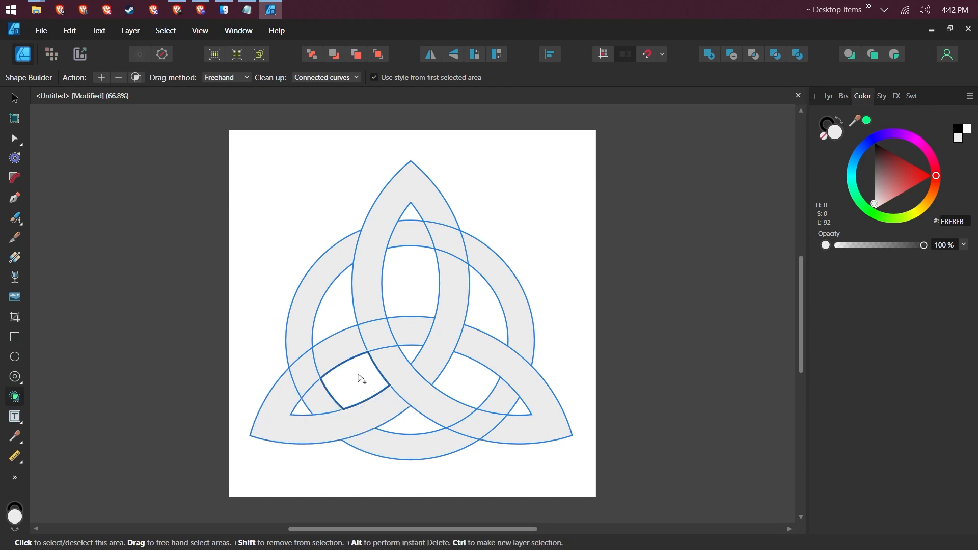
mouse_move(301, 338)
left_mouse_down()
mouse_move(301, 364)
mouse_move(317, 398)
left_mouse_up()
key("Return")
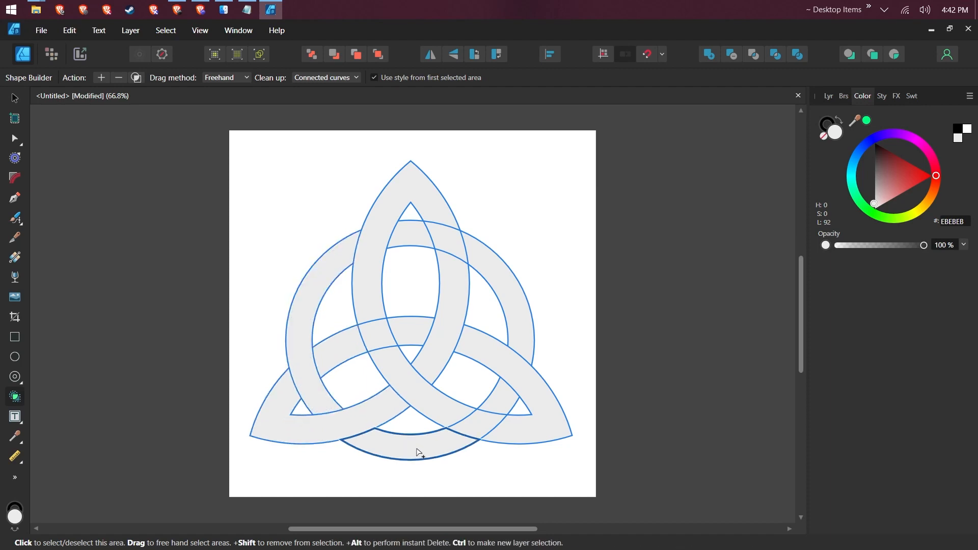
Merge the circle's bottom arc up to the lower-right loop, and the lower-left loop's upper strand across the top loop, as separate shapes.
left_click_drag(427, 448, 501, 409)
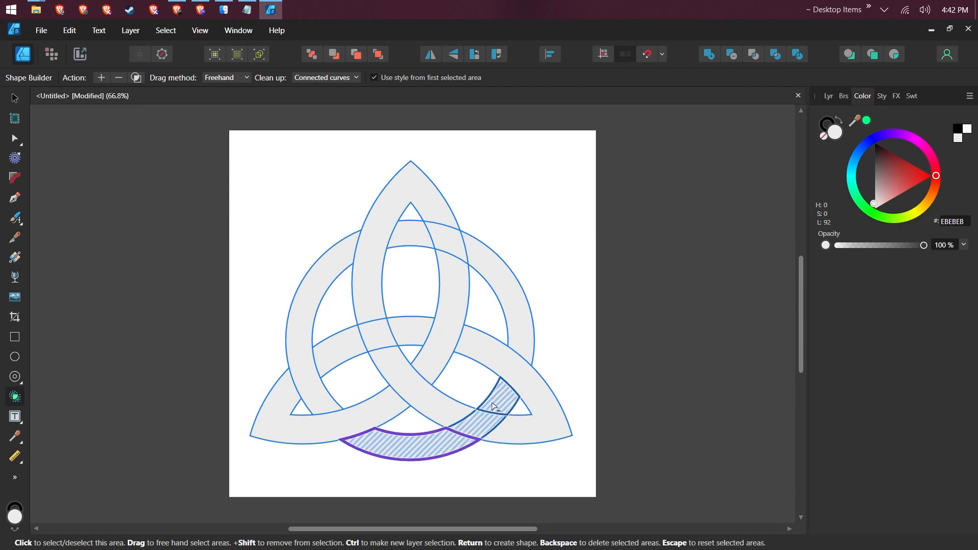
key("Return")
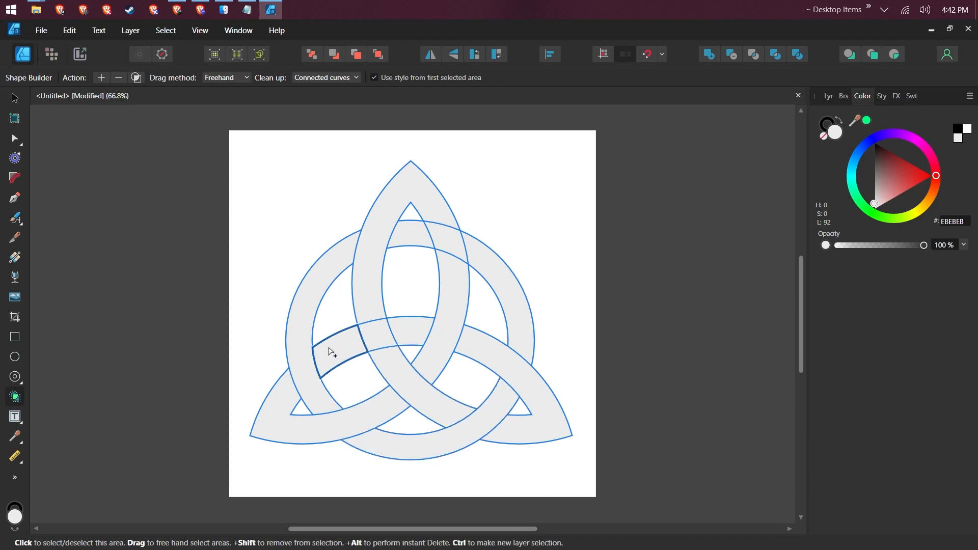
left_click_drag(328, 349, 409, 331)
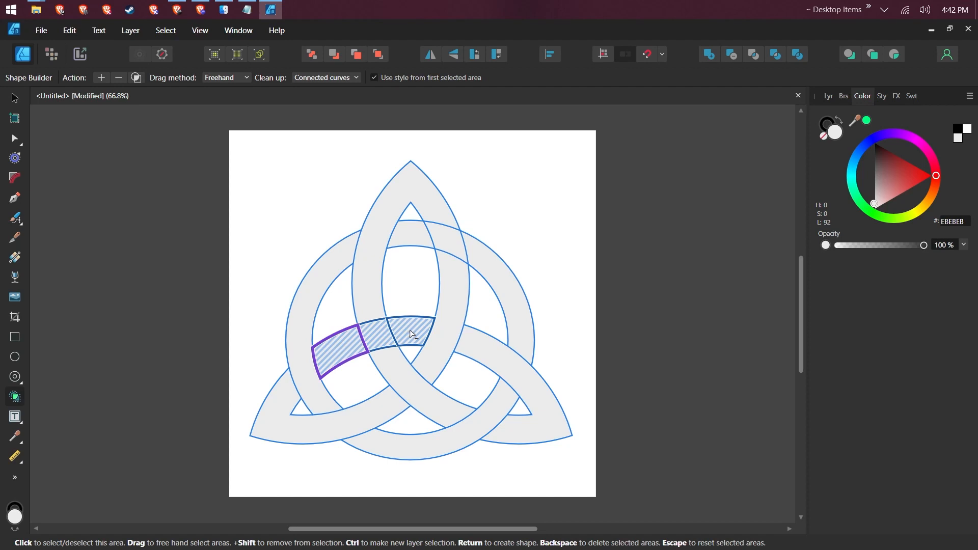
key("Return")
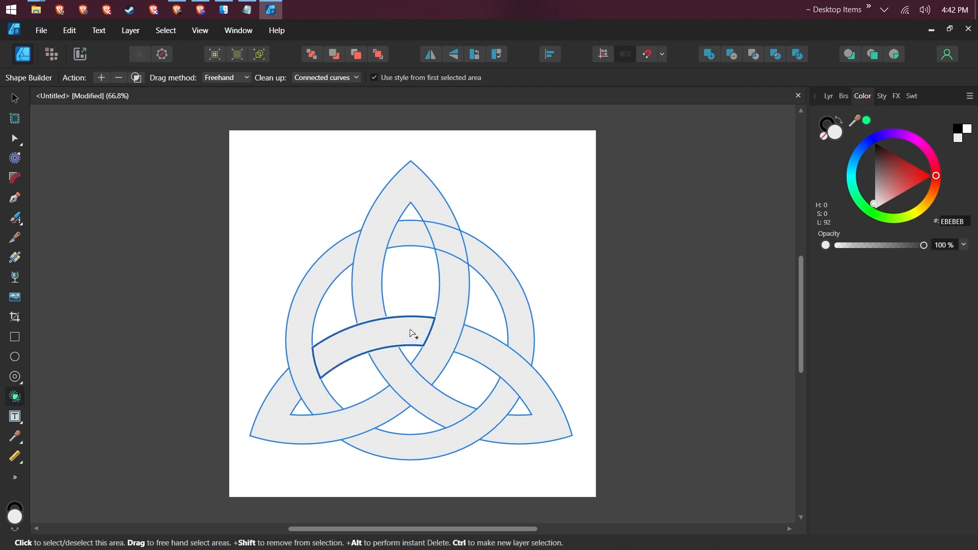
Merge the circle's top and upper-right segments into one arc passing over the top loop's right strand, and clear the selection.
mouse_move(415, 236)
left_mouse_down()
mouse_move(469, 234)
mouse_move(490, 255)
left_mouse_up()
key("Return")
key("v")
left_click(501, 221)
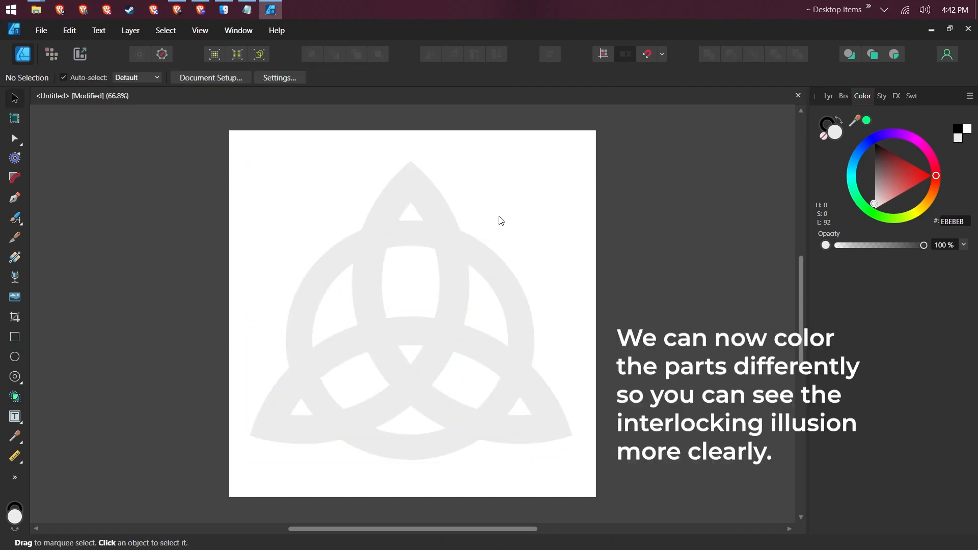
Fill the circle's upper-right arc with blue 00B2FF and copy that colour onto the circle's left arc with the colour picker.
left_click(471, 250)
left_click_drag(850, 180, 854, 163)
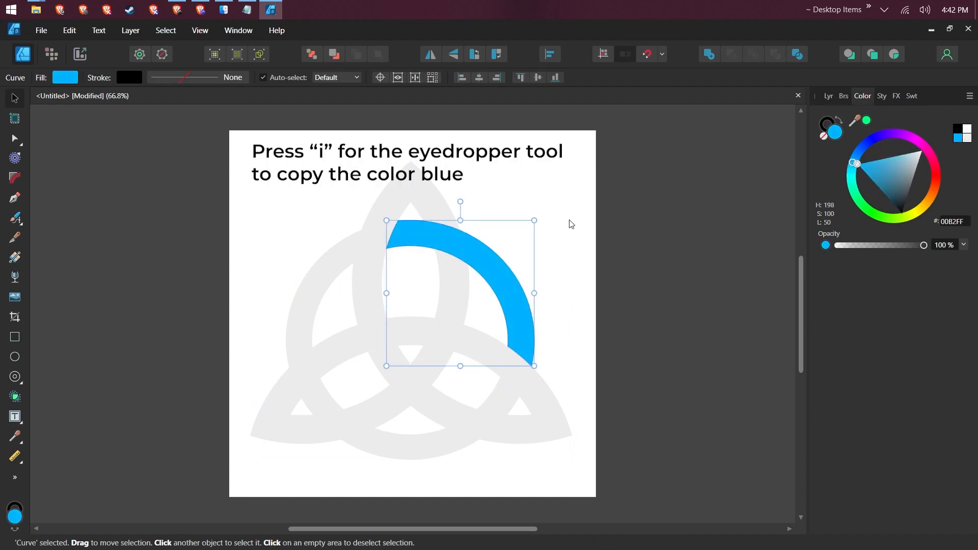
left_click(326, 279)
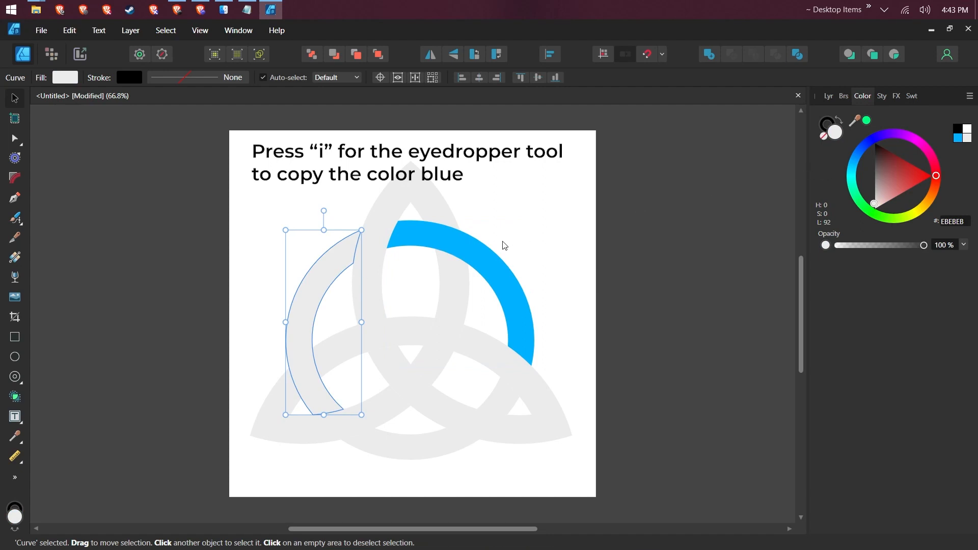
key("i")
left_click(500, 276)
key("v")
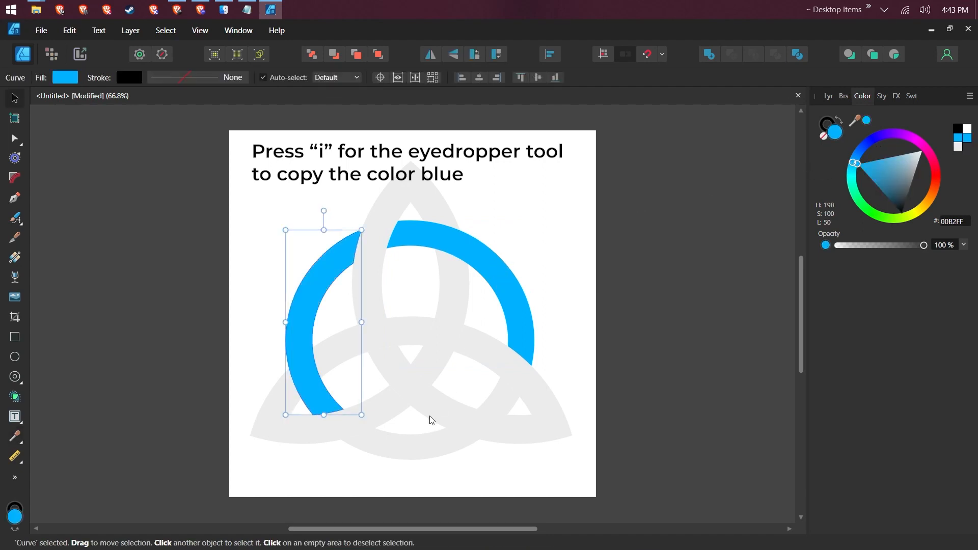
Sample the circle's light blue onto its bottom arc, and clear the selection.
left_click(428, 443)
key("i")
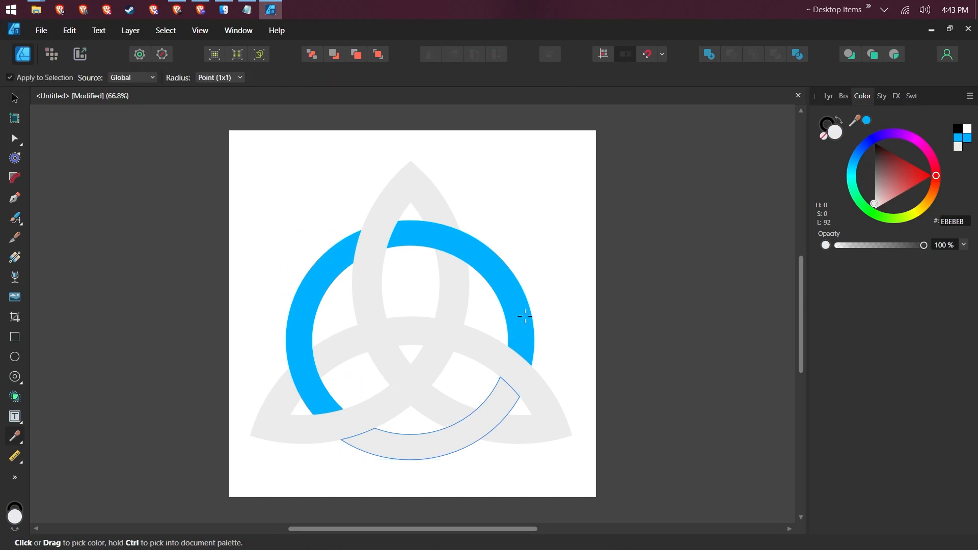
left_click(525, 317)
key("v")
left_click(560, 313)
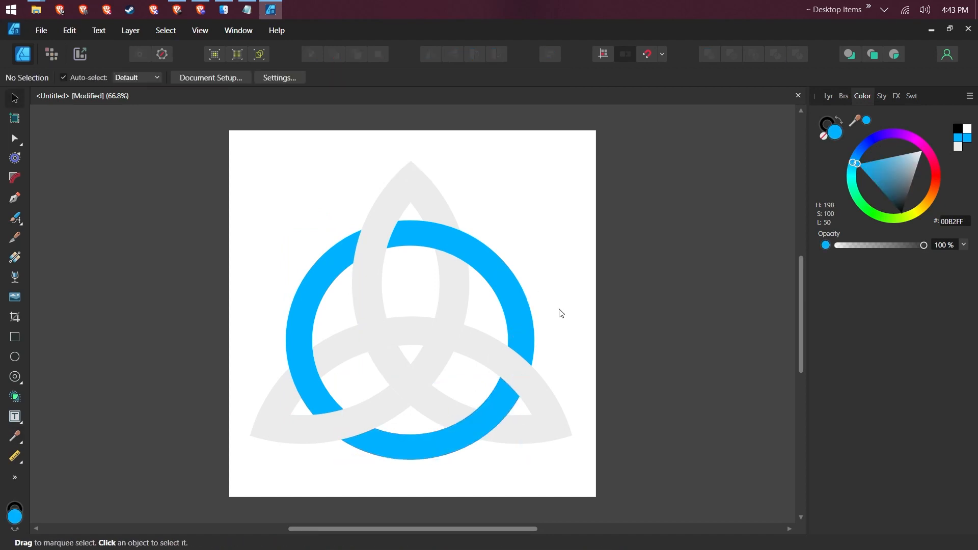
Fill the lower-left loop's tip piece with bright green and copy that colour onto the loop's upper strand with the colour picker.
left_click(323, 361)
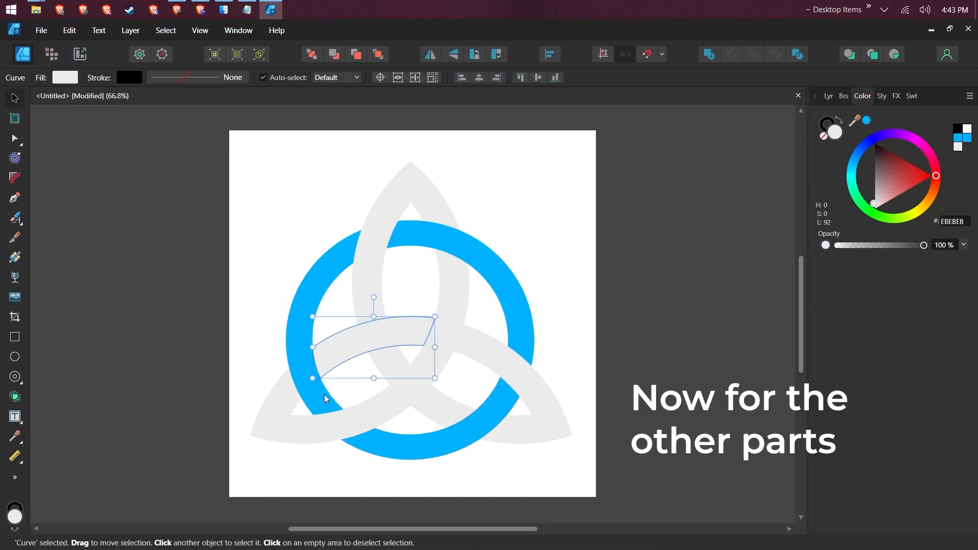
left_click(280, 429)
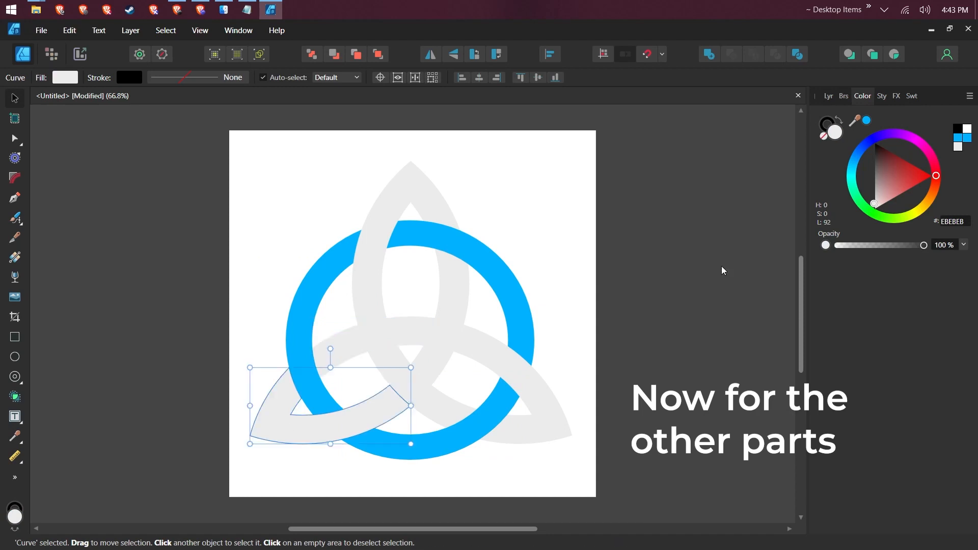
left_click_drag(861, 202, 853, 191)
left_click(351, 346)
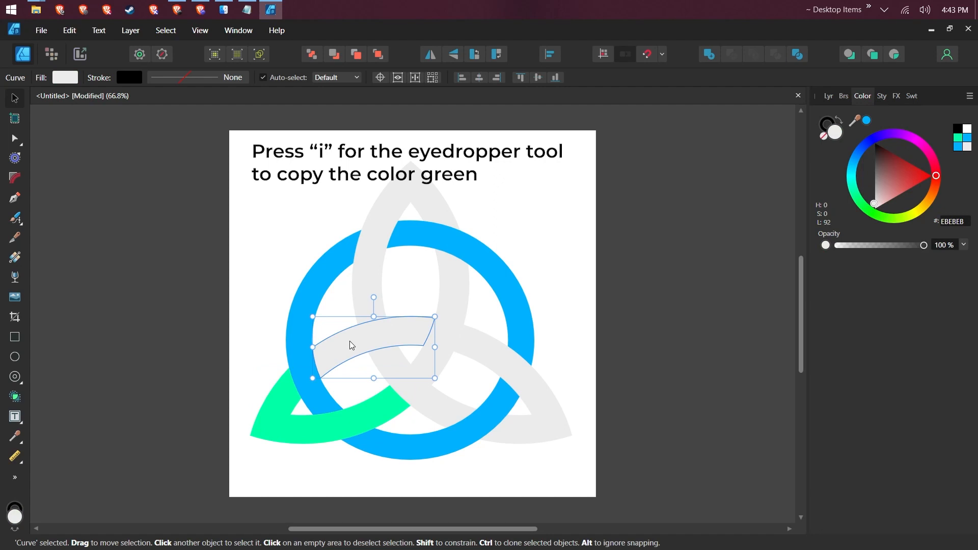
key("i")
left_click(378, 407)
key("v")
left_click(555, 341)
Fill the lower-right loop's tip piece with blue 0041FF and copy that colour onto its strand running to the centre.
left_click(499, 376)
left_click(517, 359)
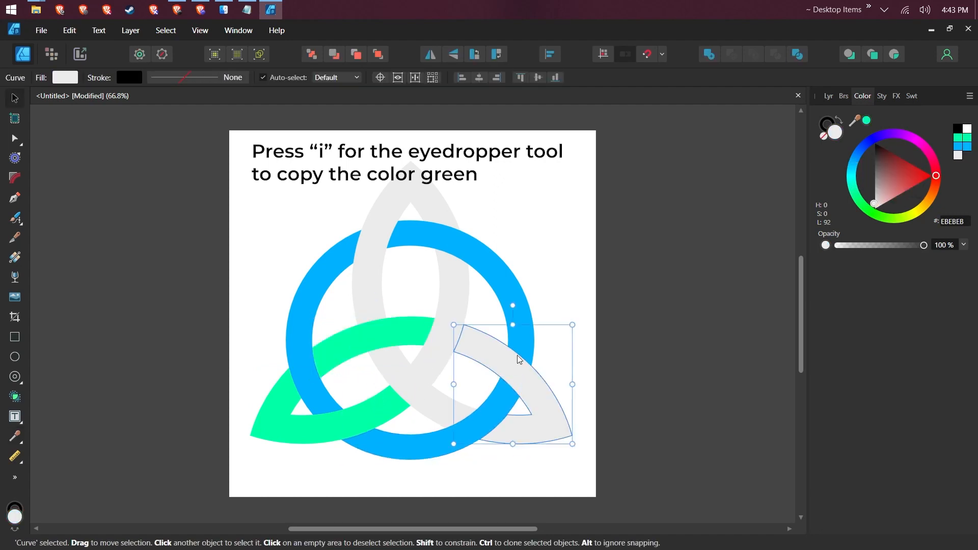
left_click_drag(859, 174, 857, 143)
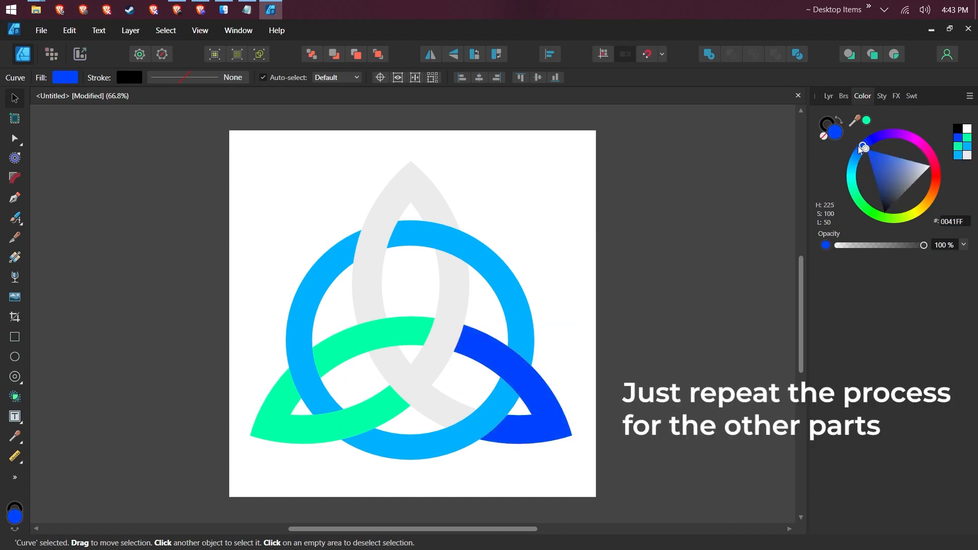
left_click(430, 397)
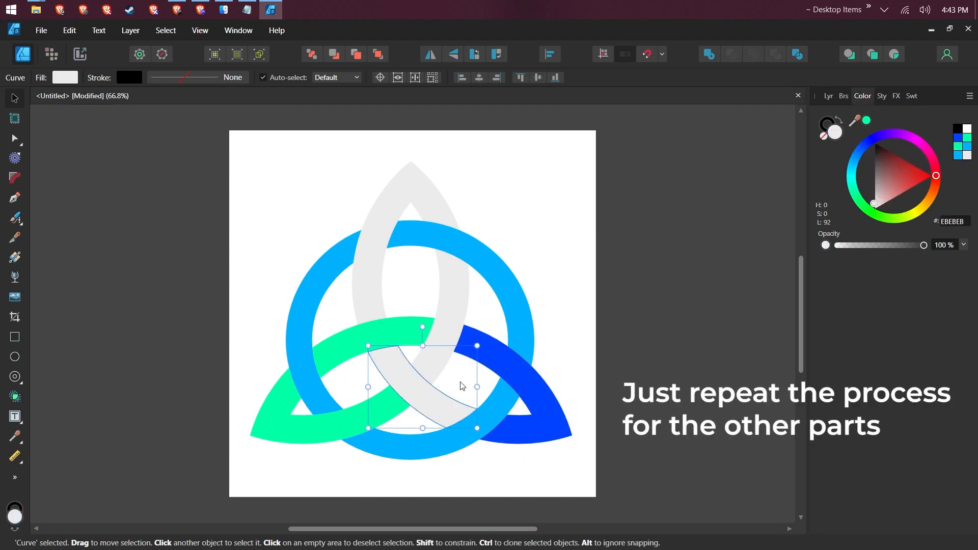
key("i")
left_click(533, 385)
key("v")
left_click(575, 357)
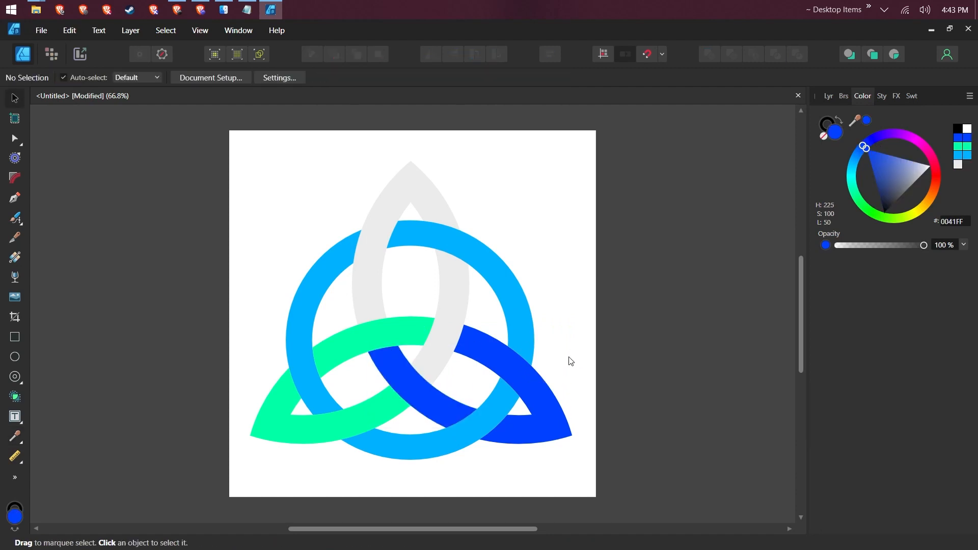
Select both pieces of the top loop together, fill them with yellow FFDC58, and clear the selection.
left_click(454, 301)
left_click(359, 295)
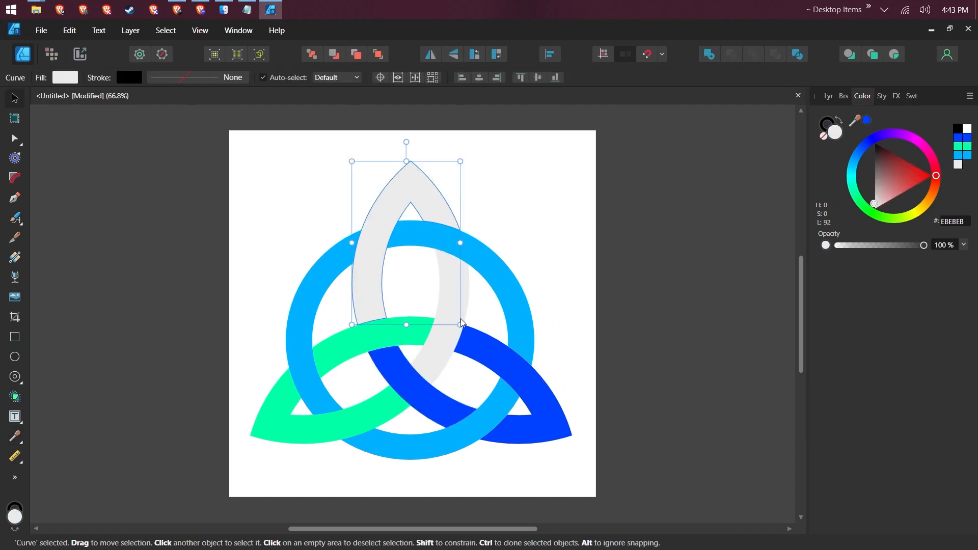
left_click(453, 301, "shift")
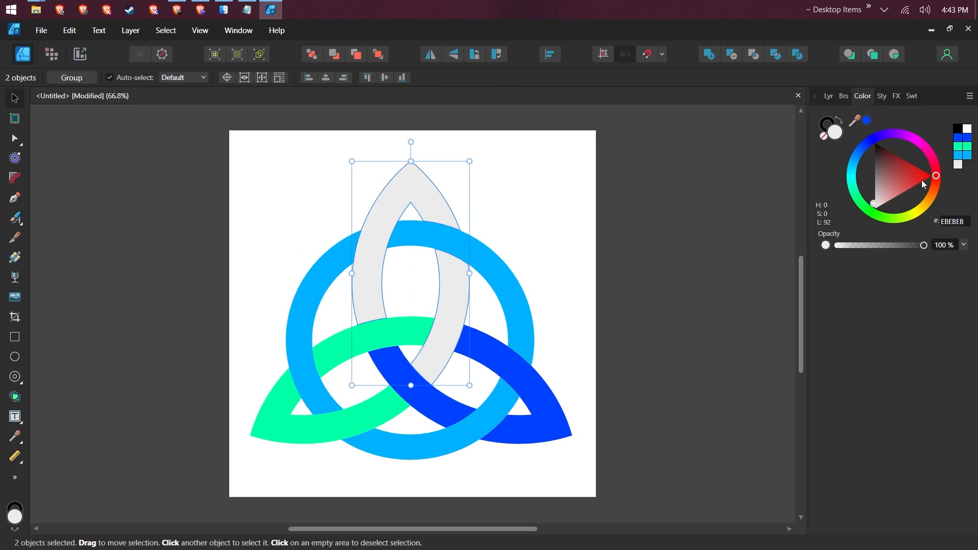
mouse_move(920, 176)
left_mouse_down()
mouse_move(913, 194)
mouse_move(923, 208)
left_mouse_up()
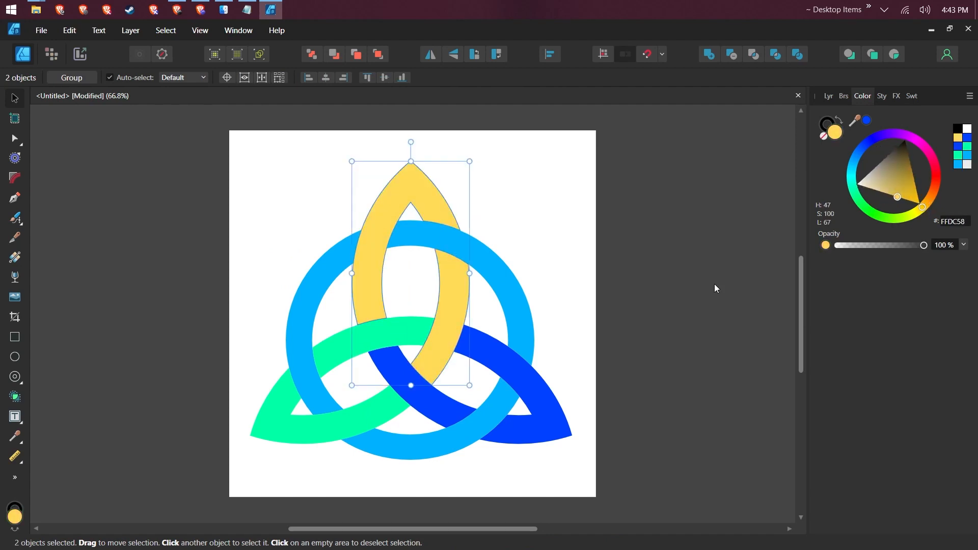
left_click(672, 281)
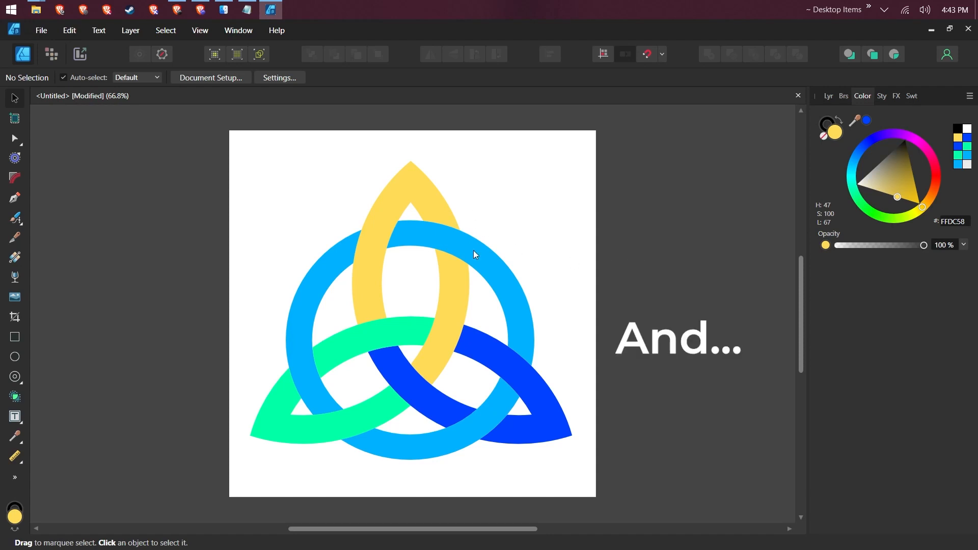
Group all the knot pieces and scale the group up to nearly the full width of the artboard.
key("ctrl+a")
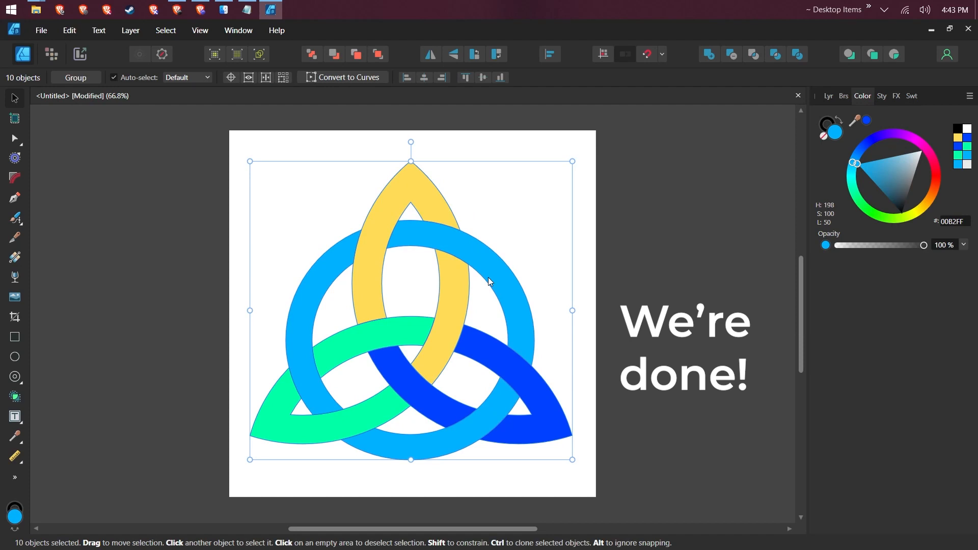
key("ctrl+g")
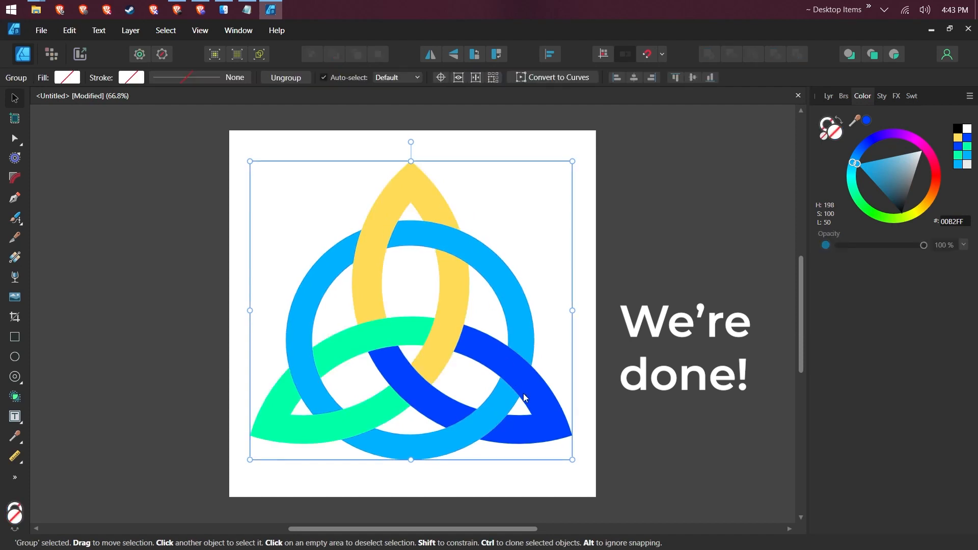
left_click_drag(572, 460, 591, 482)
mouse_move(250, 482)
left_mouse_down()
mouse_move(227, 486)
mouse_move(236, 488)
left_mouse_up()
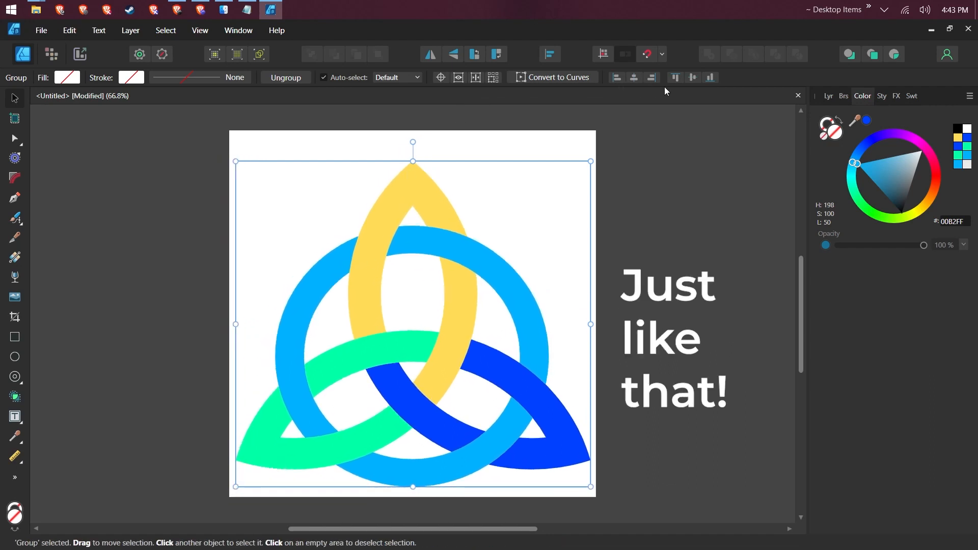
Centre the knot group vertically and horizontally on the artboard, and clear the selection.
left_click(694, 79)
left_click(635, 79)
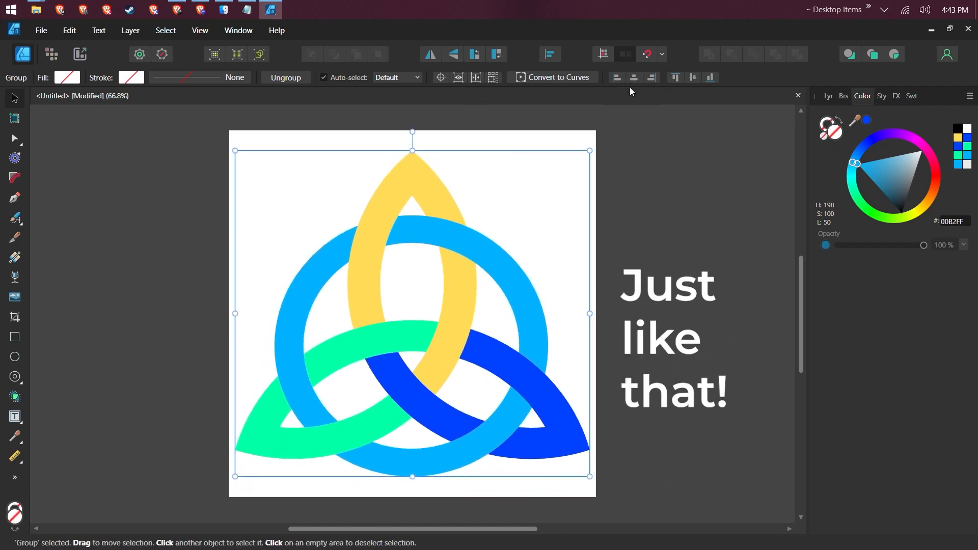
left_click(607, 172)
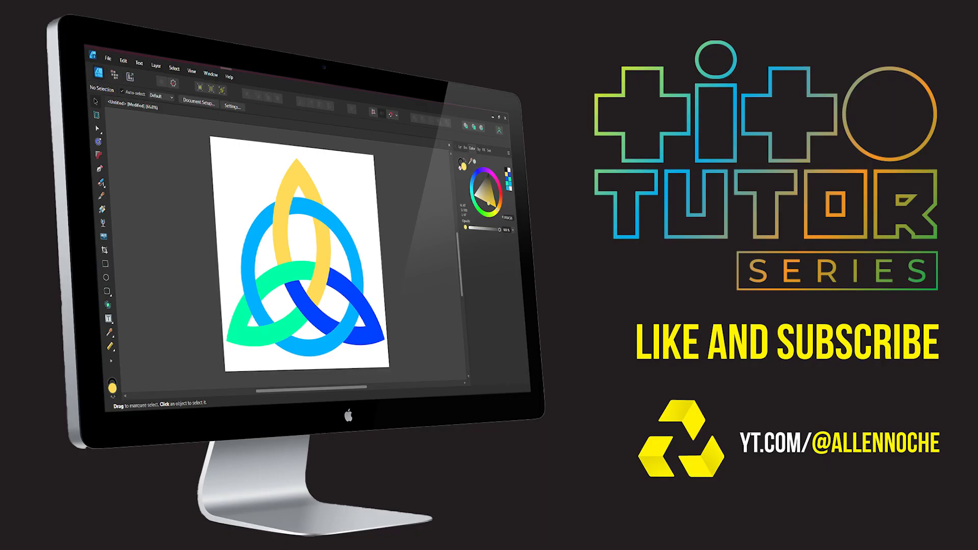